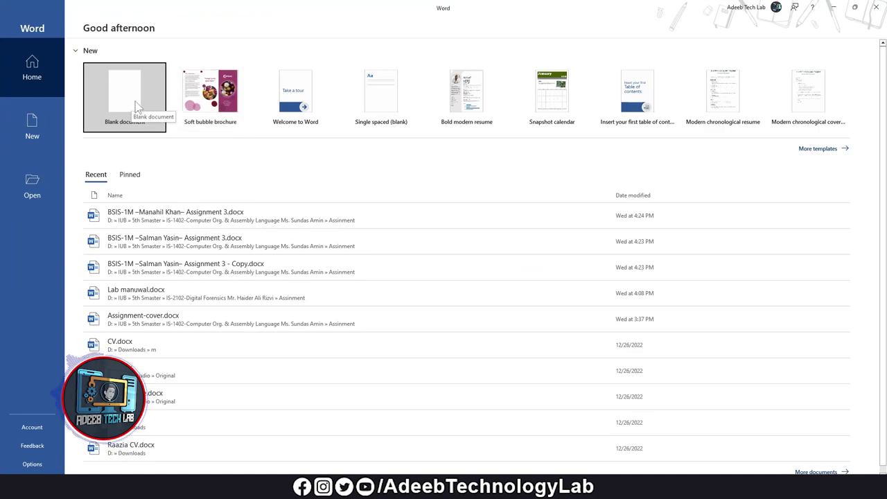
Step: Create a new Blank document from the Word start screen
{"action": "left_click", "coordinate": [133, 103]}
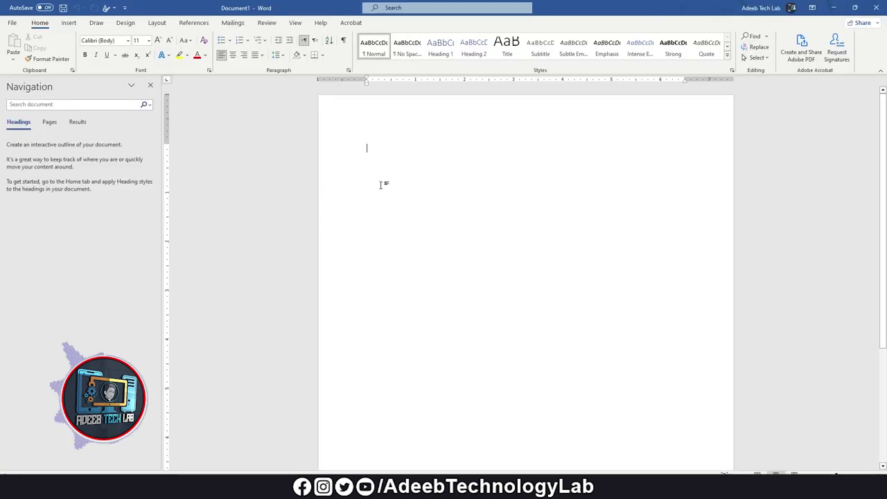
Step: Close the Navigation pane and drag both ruler indent markers out to the page edges
{"action": "left_click", "coordinate": [150, 86]}
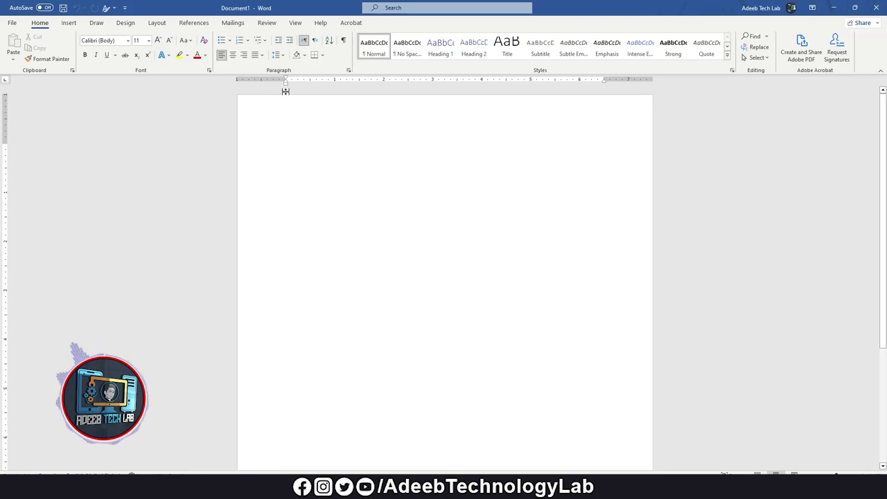
{"action": "left_click_drag", "start_coordinate": [286, 79], "coordinate": [236, 79]}
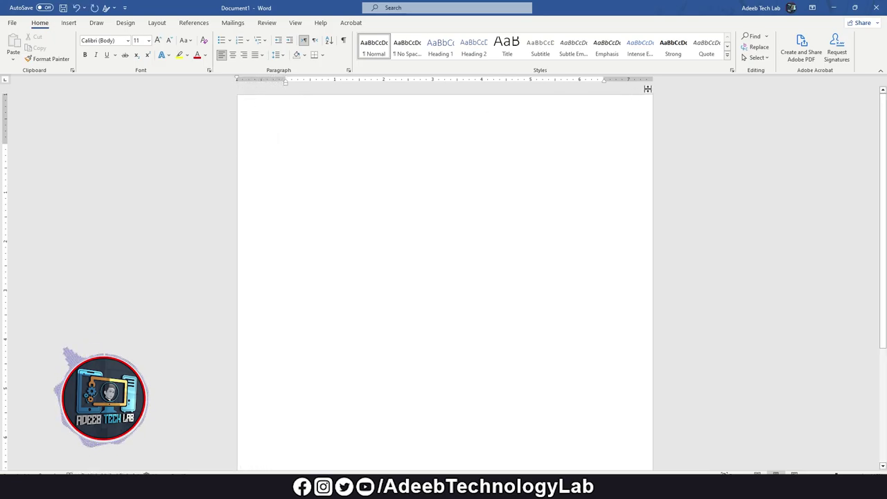
{"action": "mouse_move", "coordinate": [602, 80]}
{"action": "left_mouse_down"}
{"action": "mouse_move", "coordinate": [654, 91]}
{"action": "mouse_move", "coordinate": [657, 82]}
{"action": "left_mouse_up"}
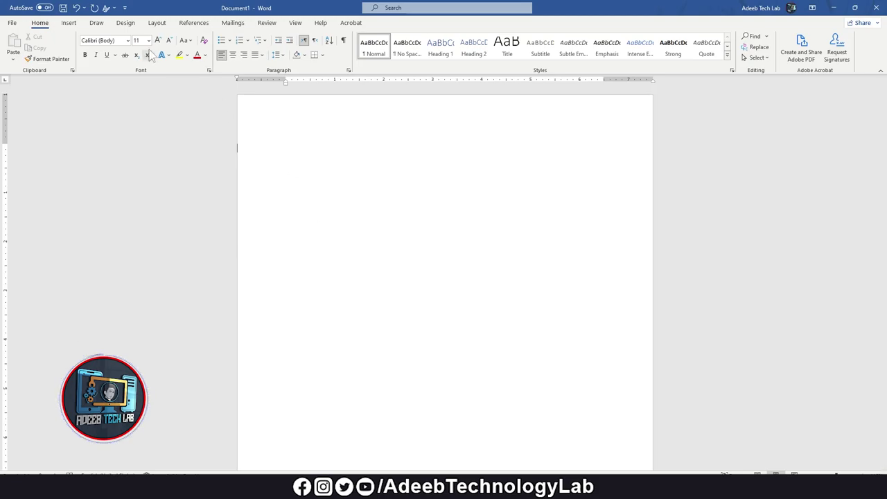
Step: Insert a 1x8 table, move it to the left edge, and stretch it wider and taller across the page
{"action": "left_click", "coordinate": [69, 23]}
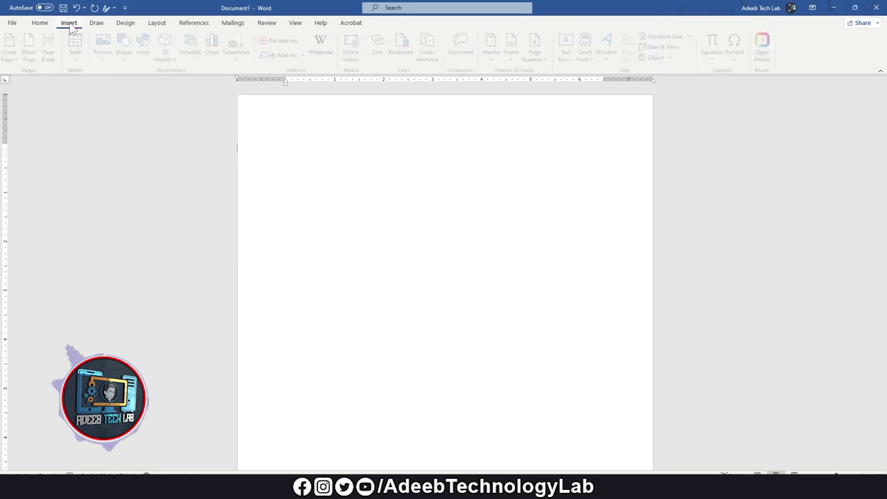
{"action": "left_click", "coordinate": [78, 47]}
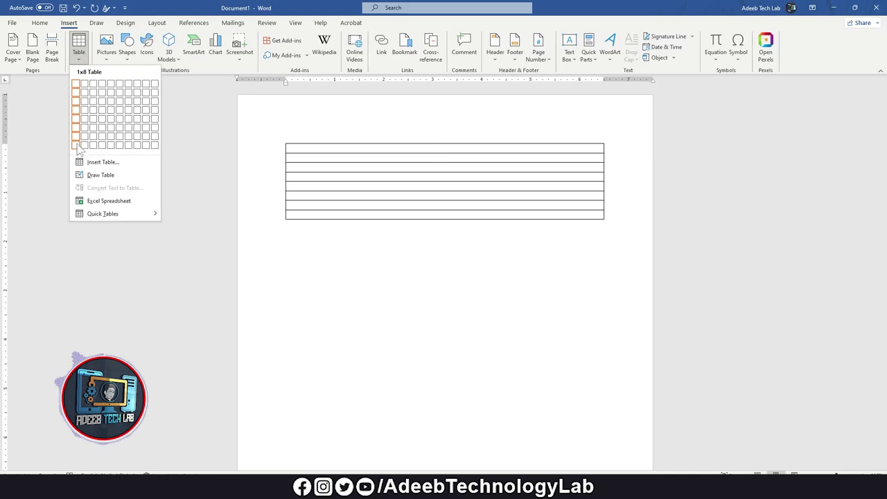
{"action": "left_click", "coordinate": [77, 145]}
{"action": "left_click_drag", "start_coordinate": [280, 142], "coordinate": [228, 153]}
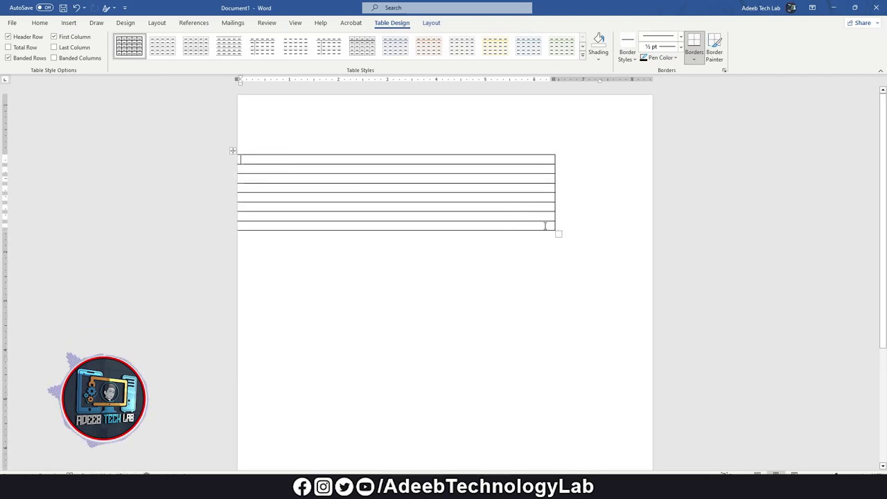
{"action": "mouse_move", "coordinate": [558, 234]}
{"action": "left_mouse_down"}
{"action": "mouse_move", "coordinate": [660, 268]}
{"action": "mouse_move", "coordinate": [668, 318]}
{"action": "mouse_move", "coordinate": [672, 295]}
{"action": "left_mouse_up"}
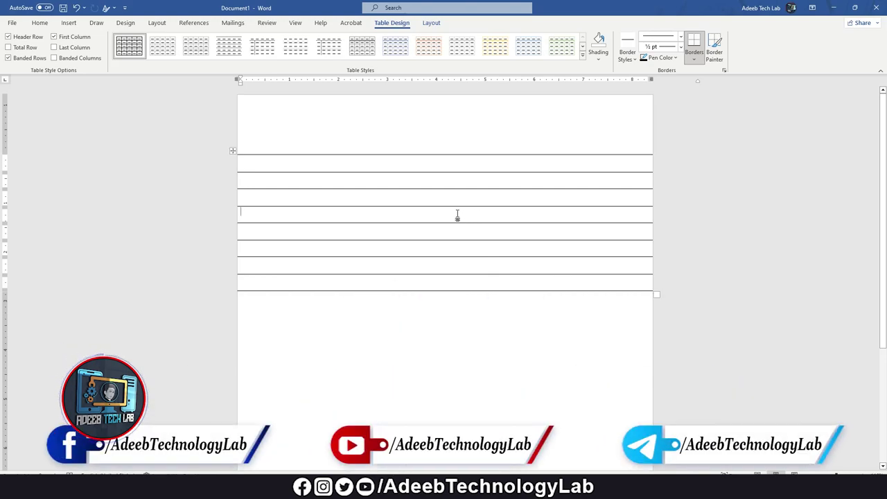
Step: Add rows to the table repeatedly with Insert Below until the lines run down the page
{"action": "left_click", "coordinate": [431, 25]}
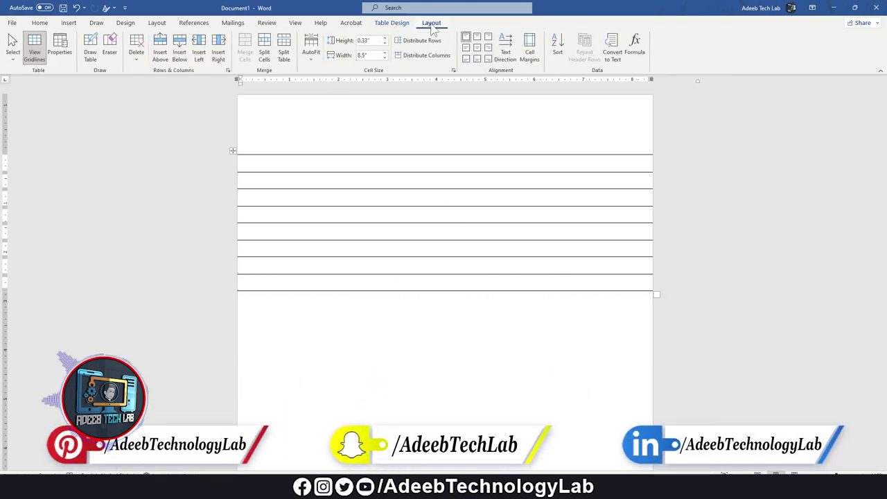
{"action": "left_click", "coordinate": [180, 54]}
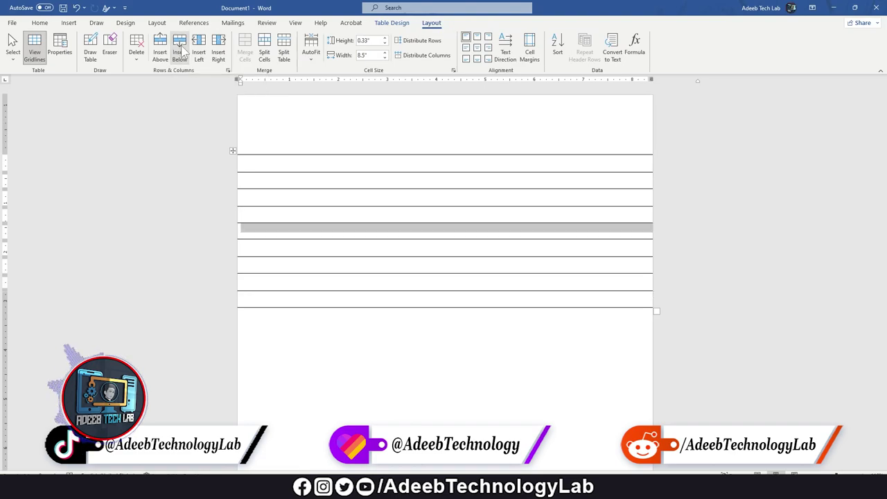
{"action": "scroll", "coordinate": [426, 204], "scroll_direction": "down", "scroll_amount": 3}
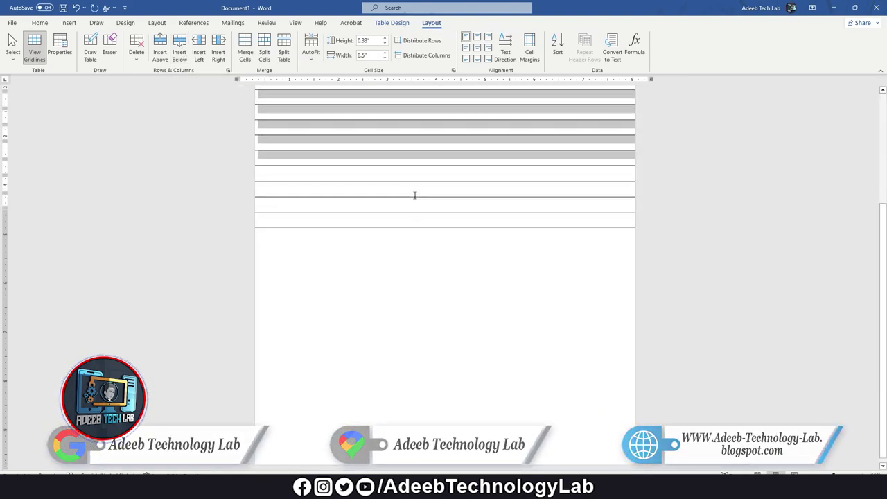
{"action": "scroll", "coordinate": [414, 194], "scroll_direction": "down", "scroll_amount": 3, "text": "ctrl"}
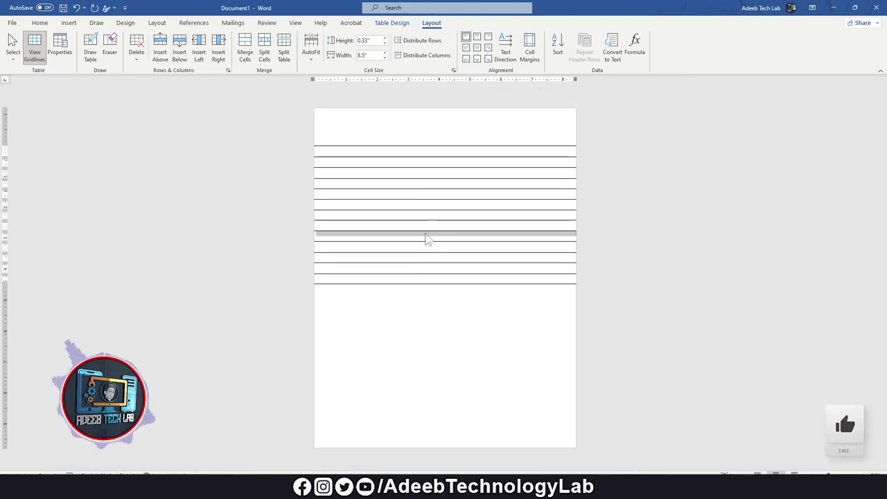
{"action": "left_click", "coordinate": [426, 238]}
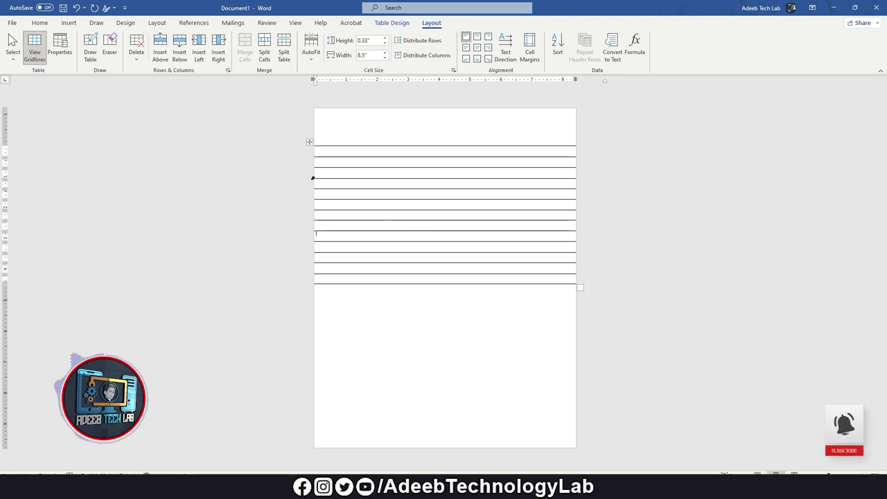
{"action": "left_click", "coordinate": [180, 47]}
{"action": "left_click", "coordinate": [179, 48]}
{"action": "left_click", "coordinate": [179, 47]}
{"action": "left_click", "coordinate": [180, 47]}
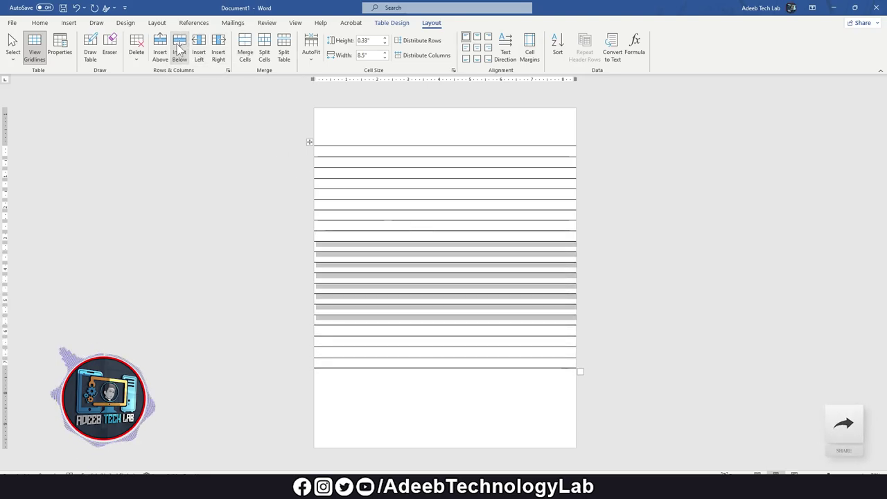
{"action": "left_click", "coordinate": [179, 49]}
{"action": "left_click", "coordinate": [179, 49]}
{"action": "left_click", "coordinate": [180, 49]}
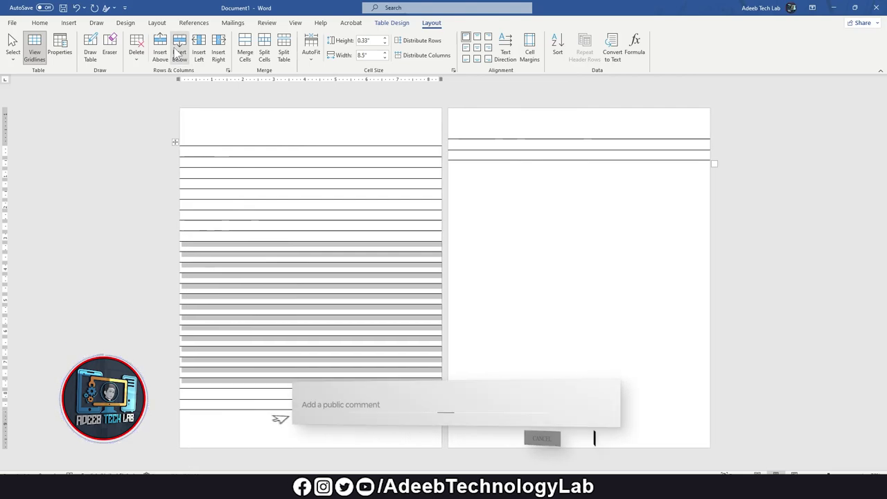
Step: Undo the last two added rows so the table fits on a single page
{"action": "key", "text": "ctrl+z"}
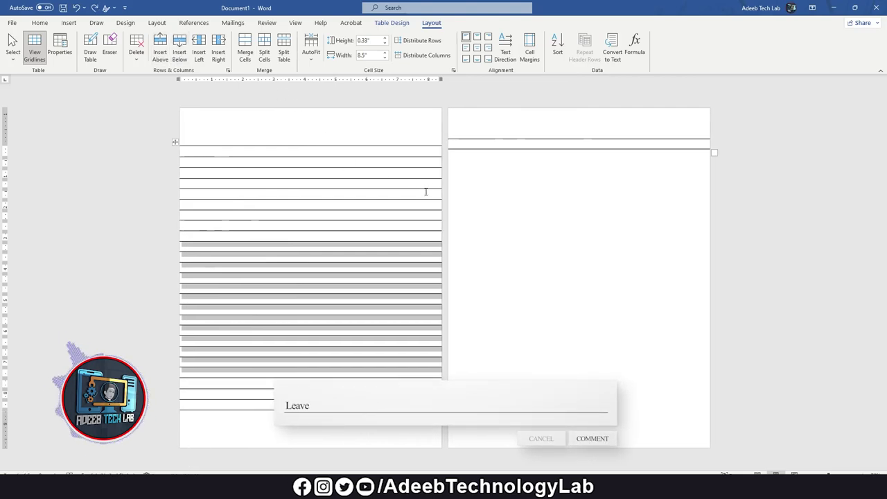
{"action": "key", "text": "ctrl+z"}
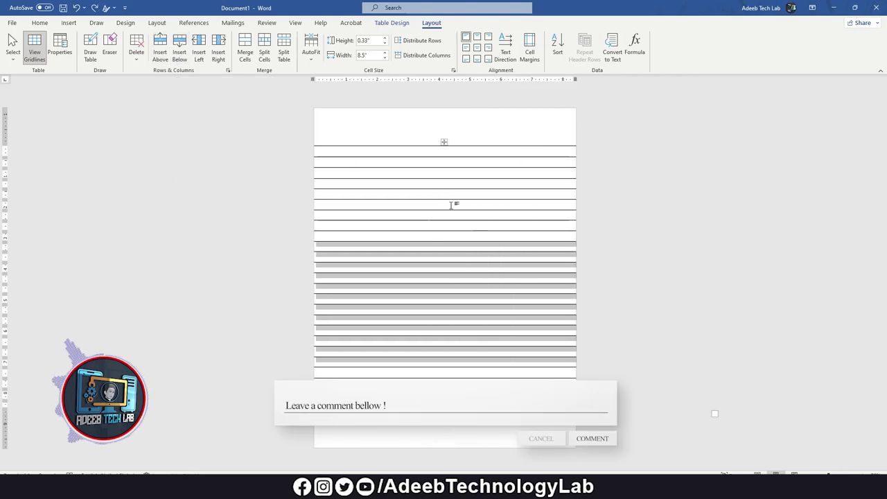
{"action": "left_click", "coordinate": [451, 205]}
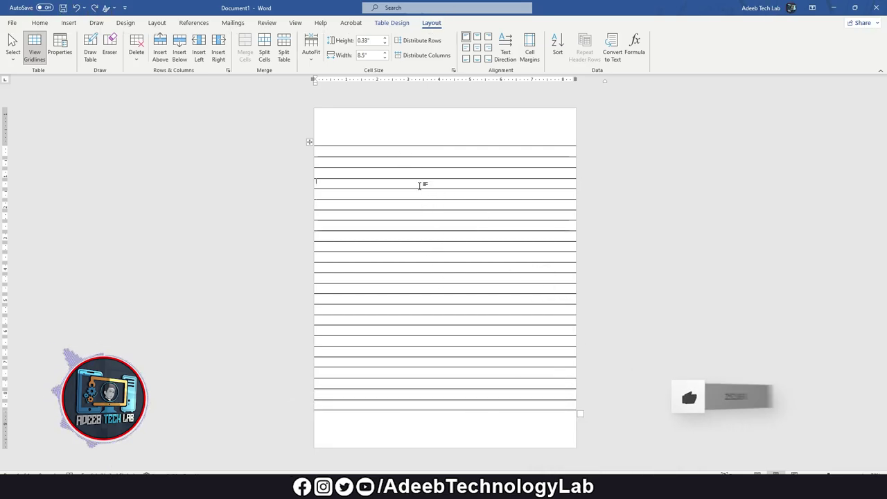
{"action": "scroll", "coordinate": [420, 184], "scroll_direction": "up", "scroll_amount": 5, "text": "ctrl"}
{"action": "scroll", "coordinate": [413, 179], "scroll_direction": "up", "scroll_amount": 2, "text": "ctrl"}
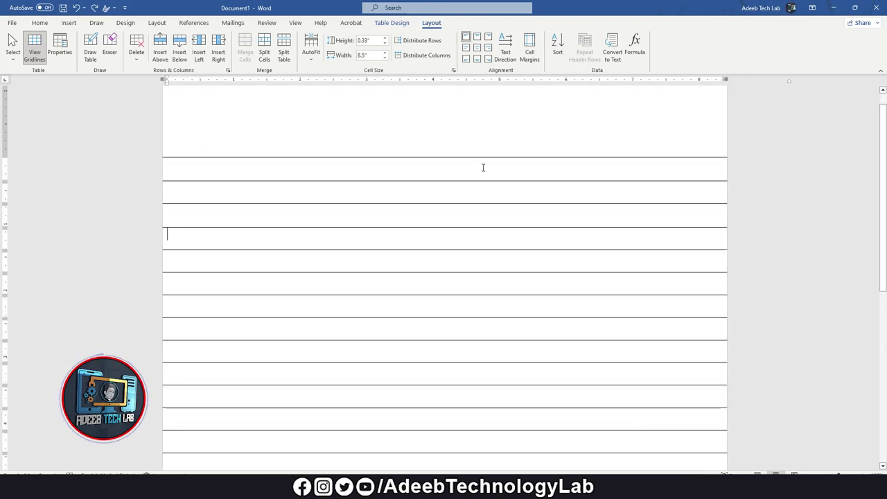
{"action": "scroll", "coordinate": [483, 166], "scroll_direction": "up", "scroll_amount": 1}
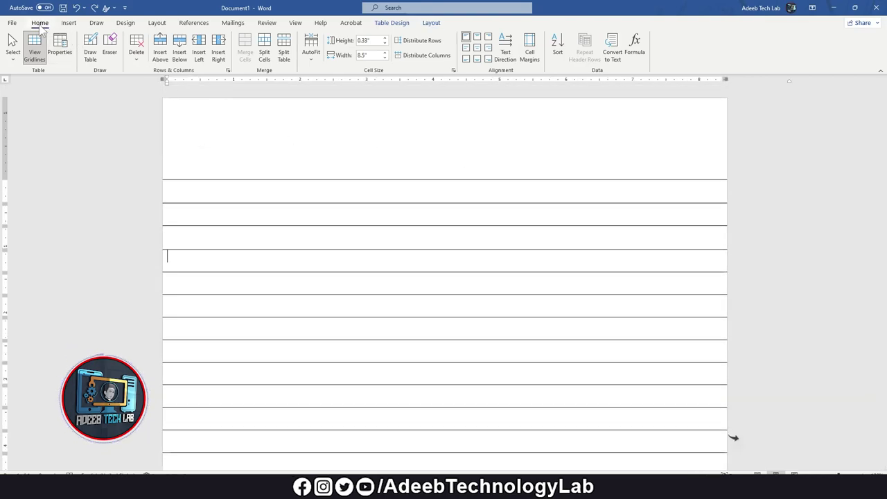
Step: Draw a 9-inch straight horizontal line across the page just above the table
{"action": "left_click", "coordinate": [40, 22]}
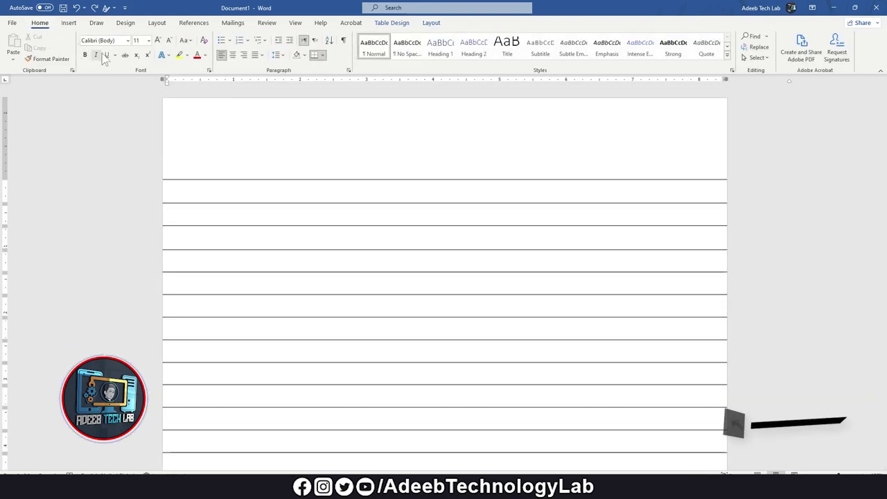
{"action": "left_click", "coordinate": [69, 22]}
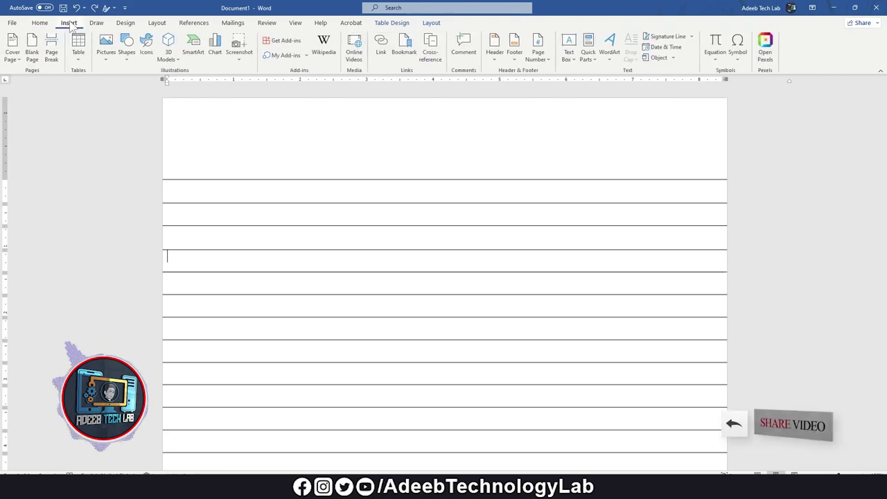
{"action": "left_click", "coordinate": [127, 54]}
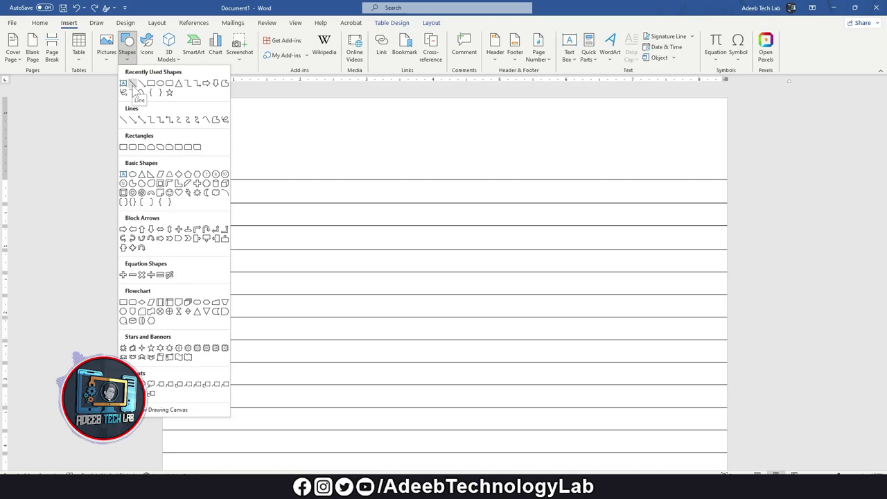
{"action": "left_click", "coordinate": [132, 84]}
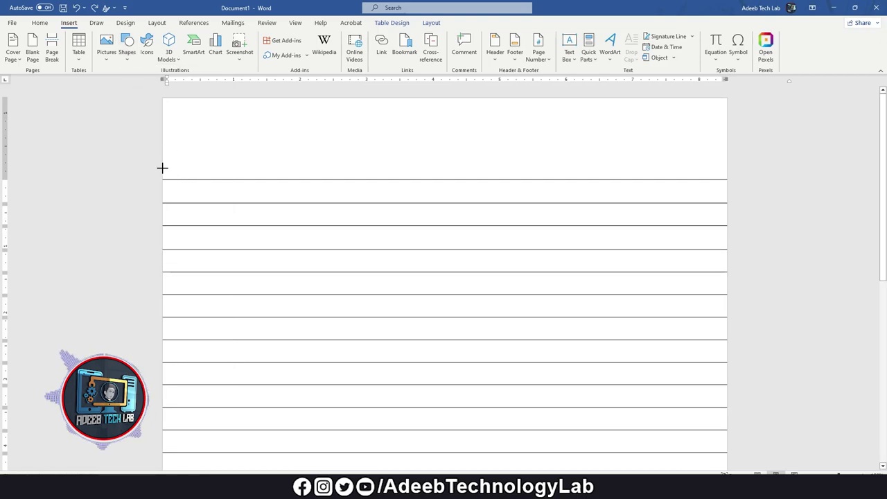
{"action": "mouse_move", "coordinate": [163, 167]}
{"action": "left_mouse_down"}
{"action": "mouse_move", "coordinate": [649, 168]}
{"action": "mouse_move", "coordinate": [698, 162]}
{"action": "mouse_move", "coordinate": [698, 147]}
{"action": "left_mouse_up"}
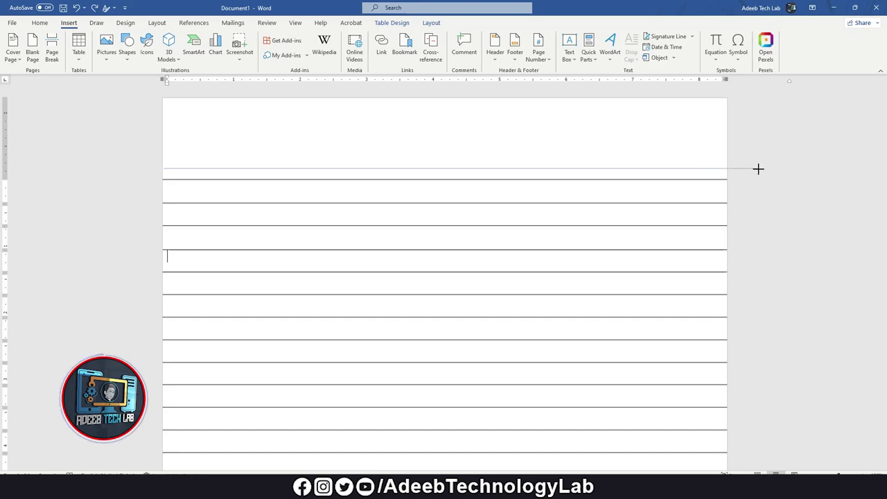
{"action": "left_click_drag", "start_coordinate": [761, 168], "coordinate": [760, 167]}
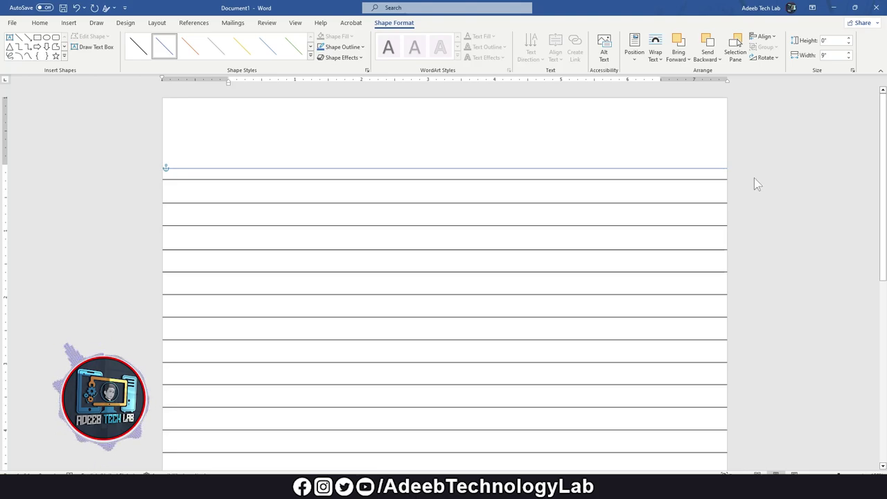
Step: Position the line above the table and make it a thick red rule using the thick black style and a red outline
{"action": "key", "text": "Up"}
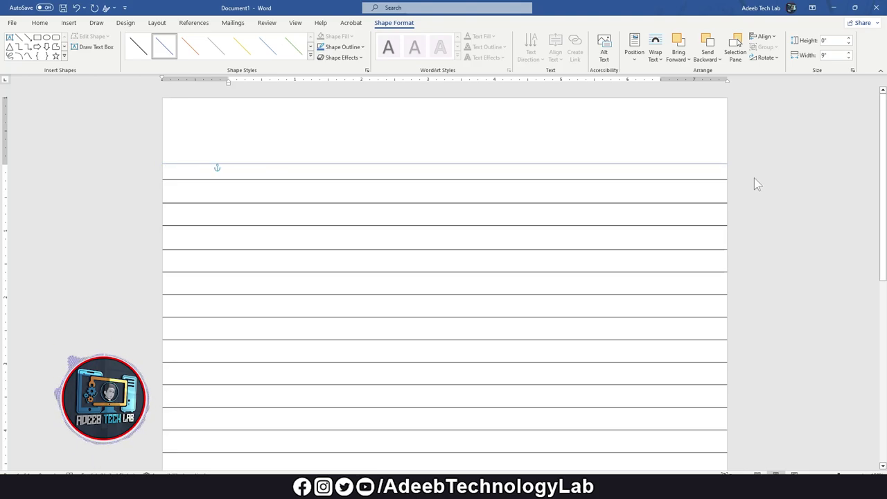
{"action": "key", "text": "Down"}
{"action": "key", "text": "Down"}
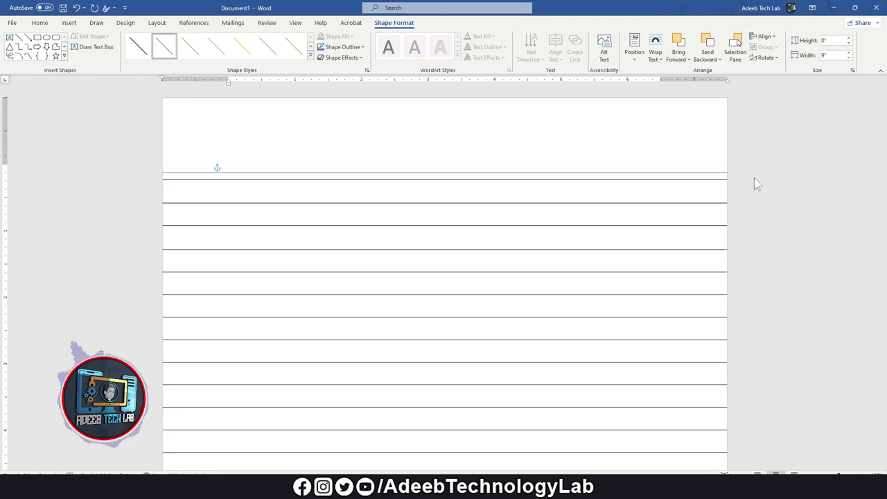
{"action": "left_click", "coordinate": [310, 56]}
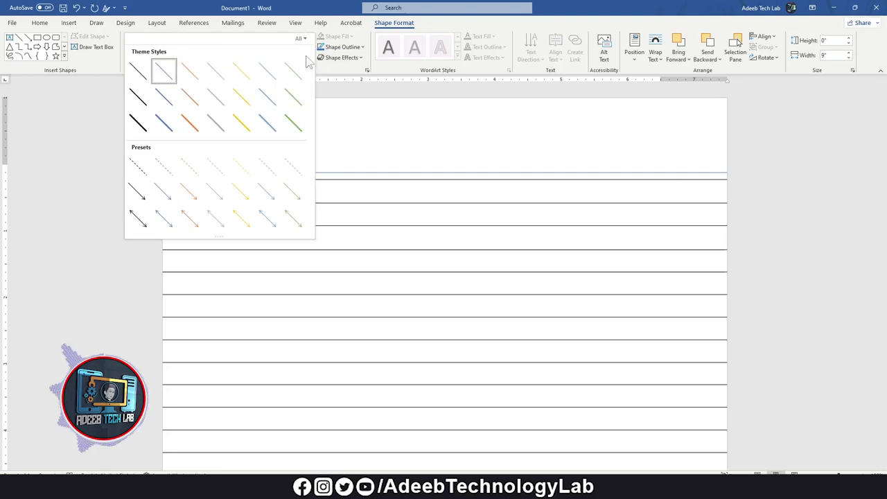
{"action": "left_click", "coordinate": [138, 125]}
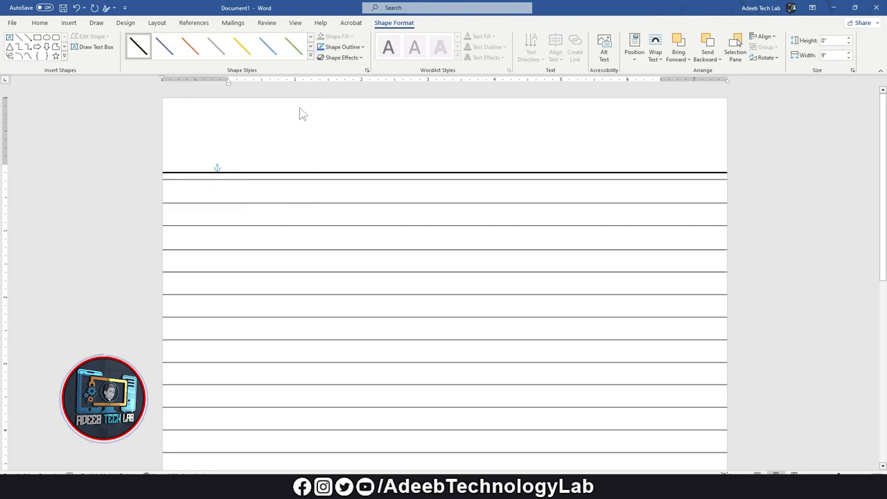
{"action": "left_click", "coordinate": [356, 51]}
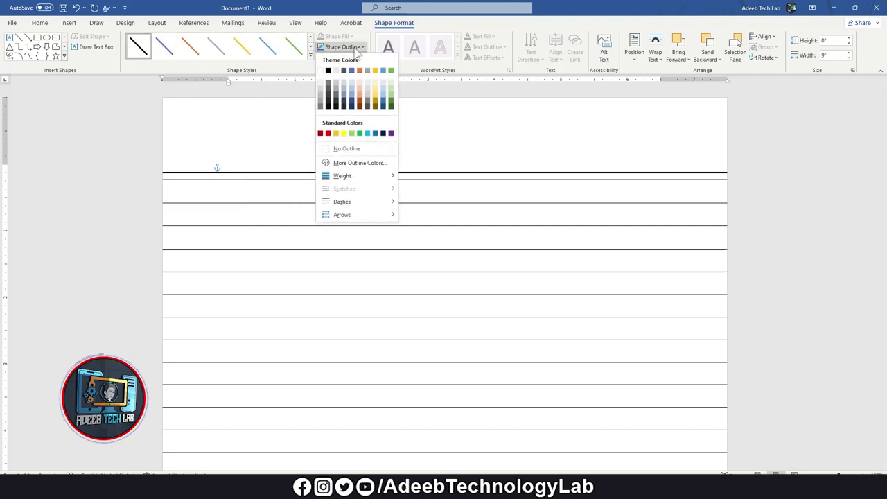
{"action": "left_click", "coordinate": [328, 133]}
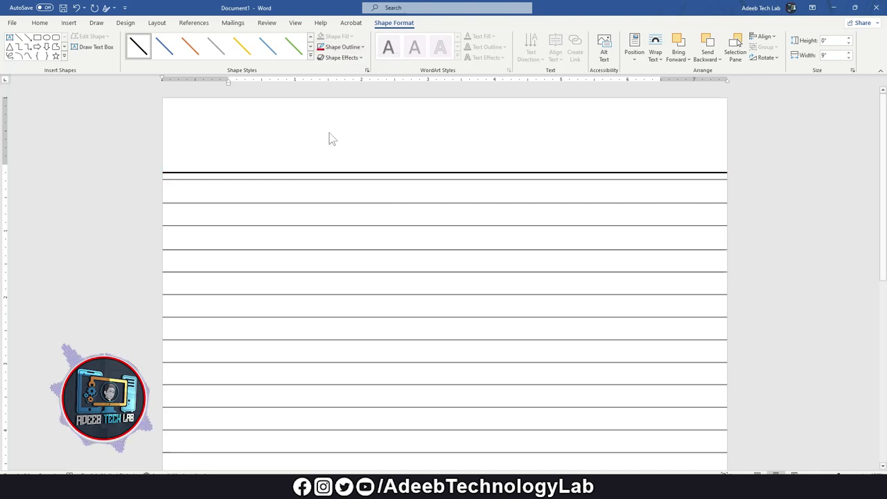
{"action": "left_click", "coordinate": [514, 171]}
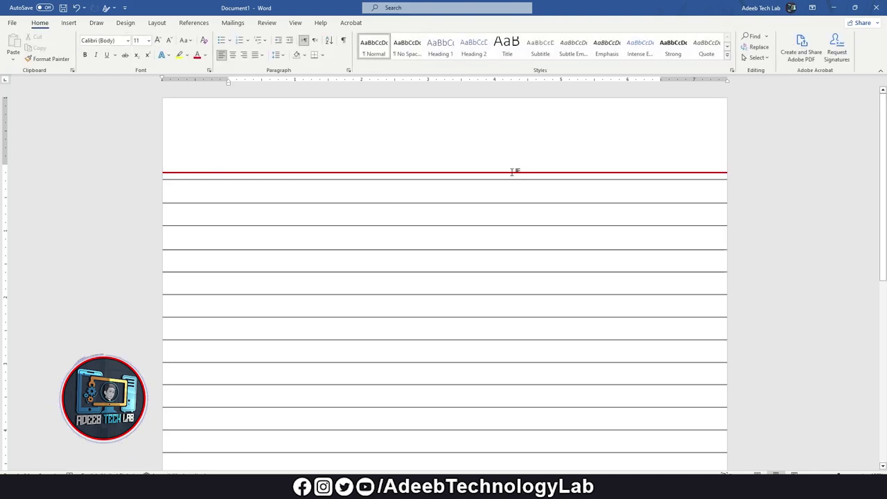
{"action": "scroll", "coordinate": [366, 163], "scroll_direction": "up", "scroll_amount": 7}
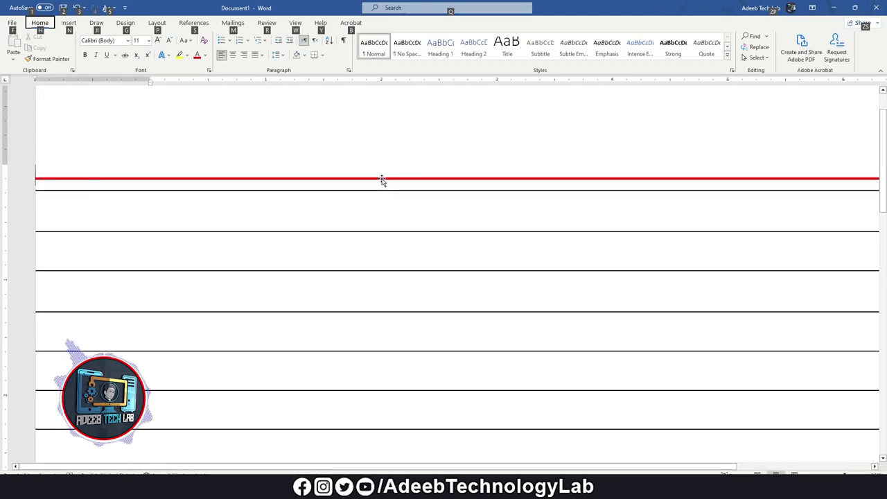
Step: Duplicate the red line and drag the copy up beside the original to form a double rule
{"action": "key", "text": "Escape"}
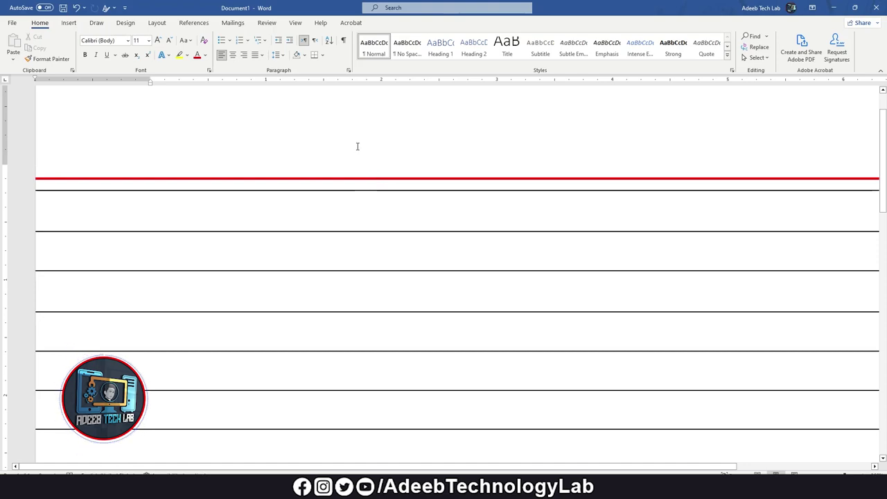
{"action": "key", "text": "ctrl+v"}
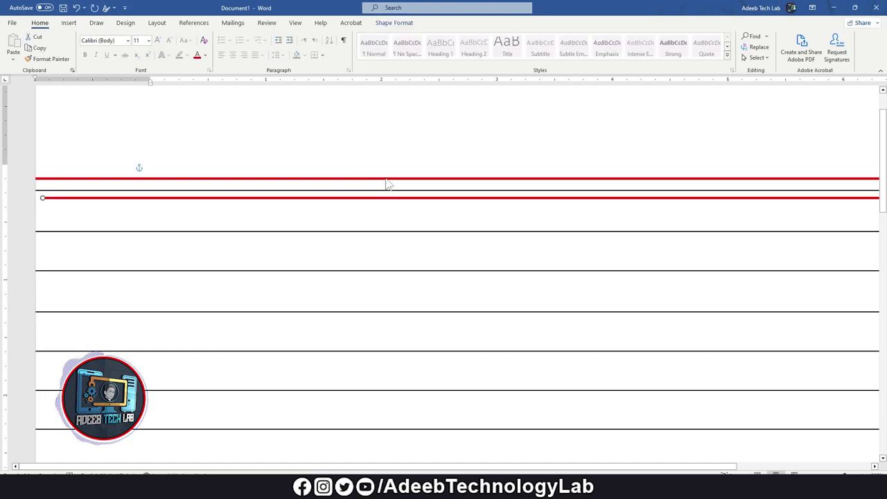
{"action": "left_click", "coordinate": [391, 196]}
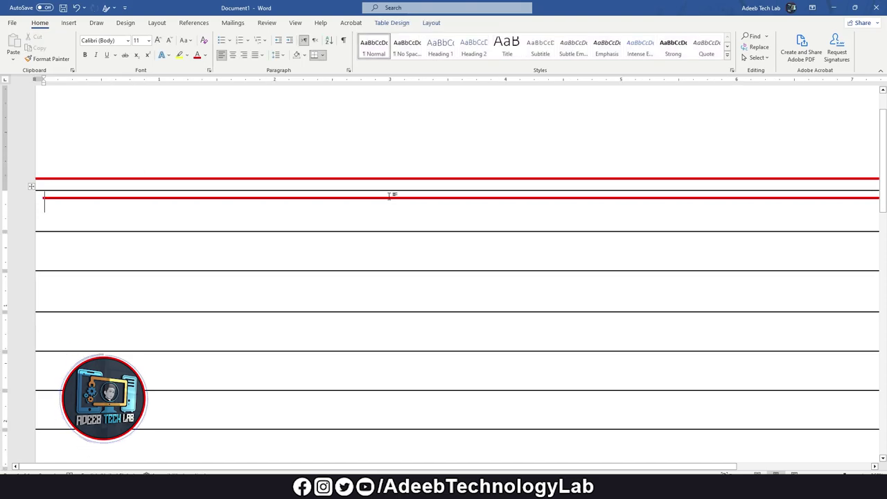
{"action": "left_click_drag", "start_coordinate": [390, 198], "coordinate": [366, 173]}
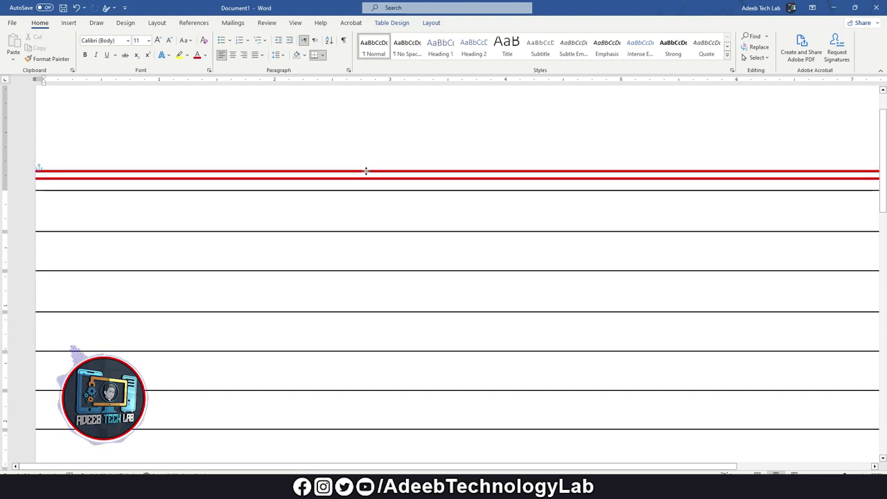
{"action": "scroll", "coordinate": [374, 153], "scroll_direction": "down", "scroll_amount": 1}
{"action": "scroll", "coordinate": [367, 177], "scroll_direction": "up", "scroll_amount": 2}
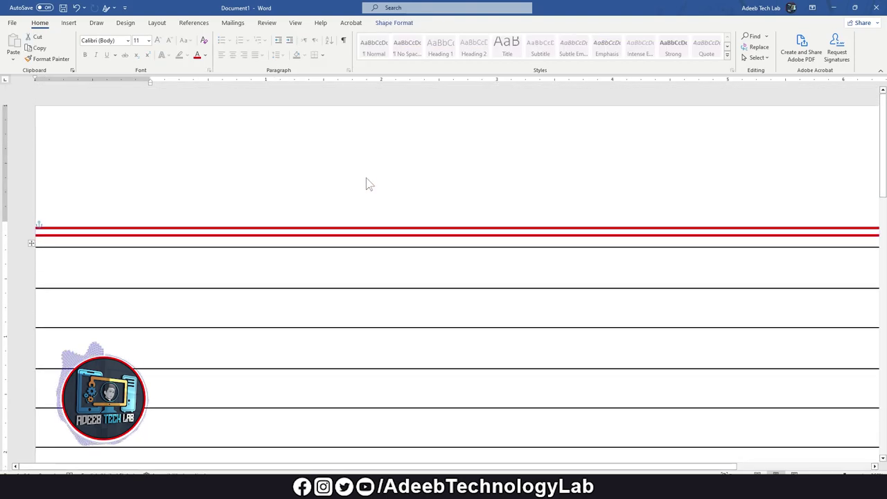
Step: Deselect the red lines and zoom out to show the whole ruled page
{"action": "key", "text": "alt"}
{"action": "left_click", "coordinate": [374, 139]}
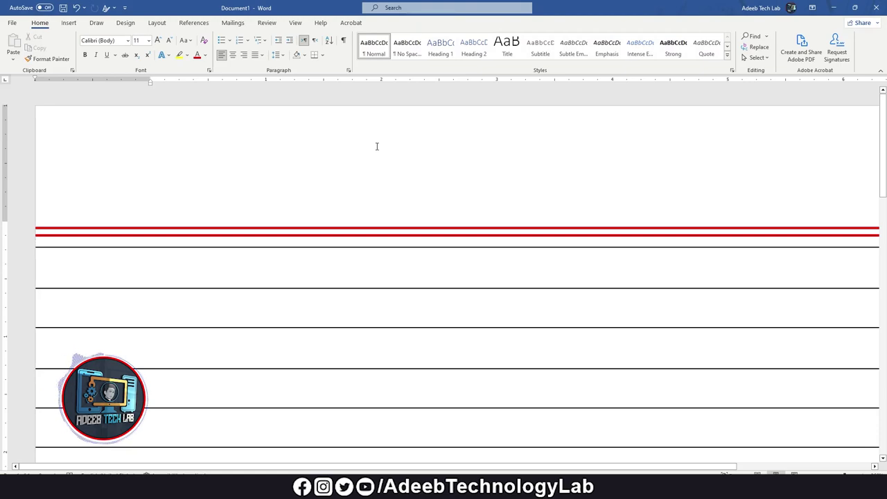
{"action": "scroll", "coordinate": [377, 146], "scroll_direction": "down", "scroll_amount": 1, "text": "ctrl"}
{"action": "scroll", "coordinate": [377, 147], "scroll_direction": "down", "scroll_amount": 1, "text": "ctrl"}
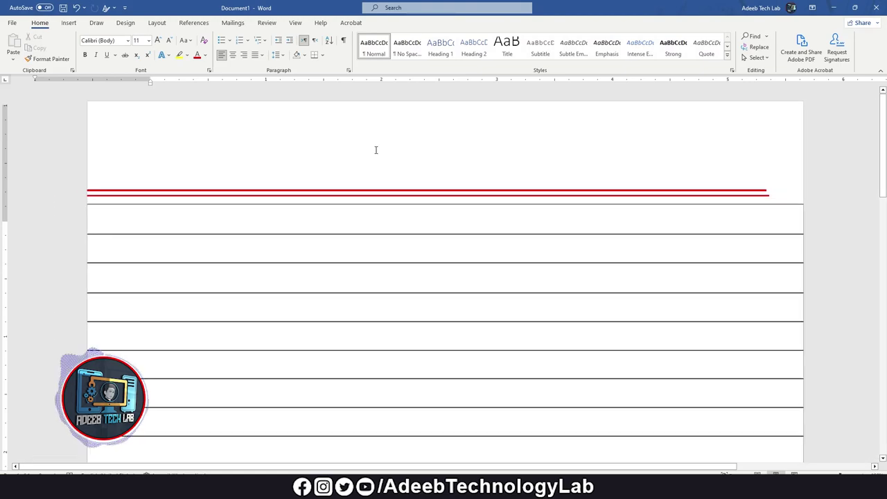
{"action": "scroll", "coordinate": [376, 148], "scroll_direction": "down", "scroll_amount": 1, "text": "ctrl"}
{"action": "scroll", "coordinate": [376, 151], "scroll_direction": "down", "scroll_amount": 1, "text": "ctrl"}
{"action": "scroll", "coordinate": [377, 152], "scroll_direction": "down", "scroll_amount": 1, "text": "ctrl"}
{"action": "scroll", "coordinate": [376, 151], "scroll_direction": "down", "scroll_amount": 1, "text": "ctrl"}
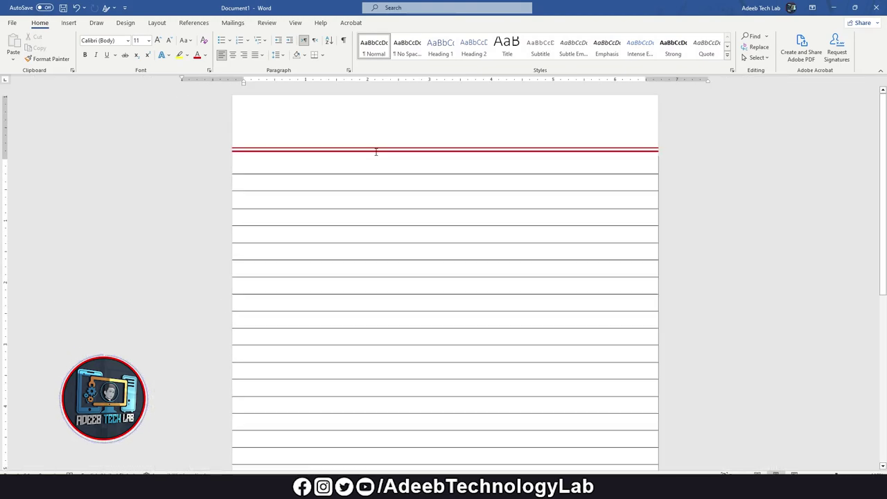
{"action": "scroll", "coordinate": [376, 147], "scroll_direction": "down", "scroll_amount": 1, "text": "ctrl"}
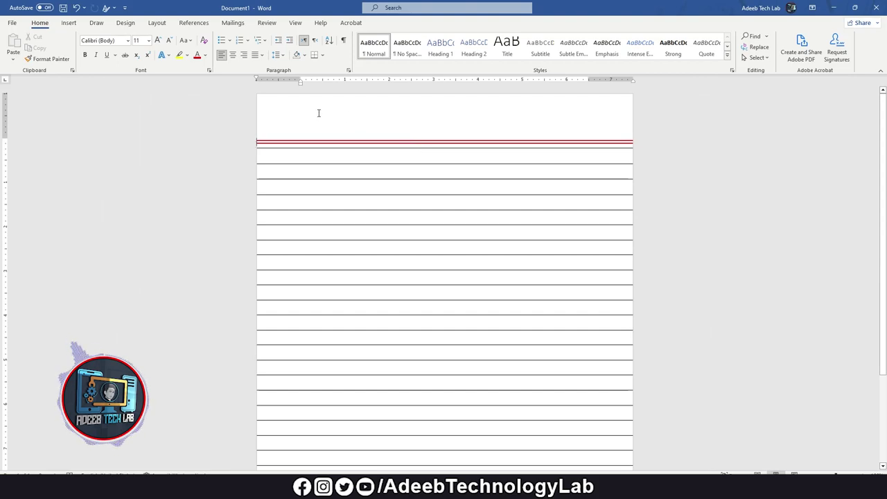
{"action": "left_click", "coordinate": [69, 23]}
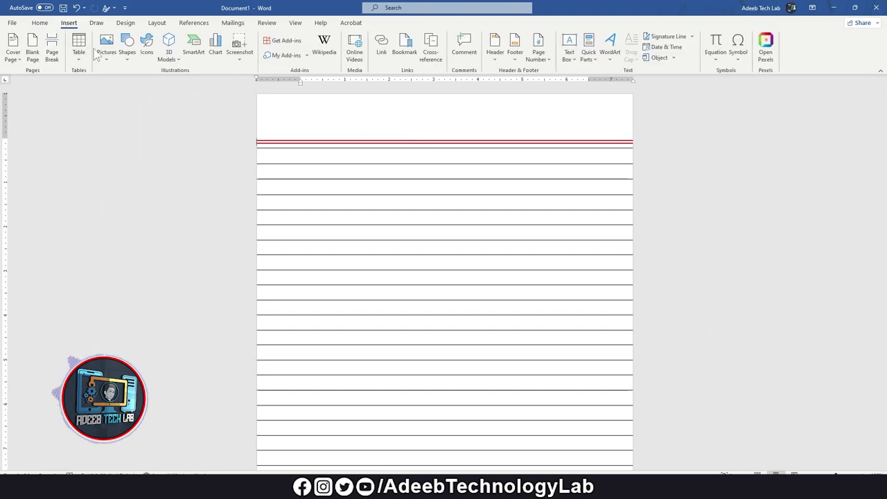
Step: Draw an 11.15-inch vertical line from top to bottom near the page's left edge
{"action": "left_click", "coordinate": [131, 61]}
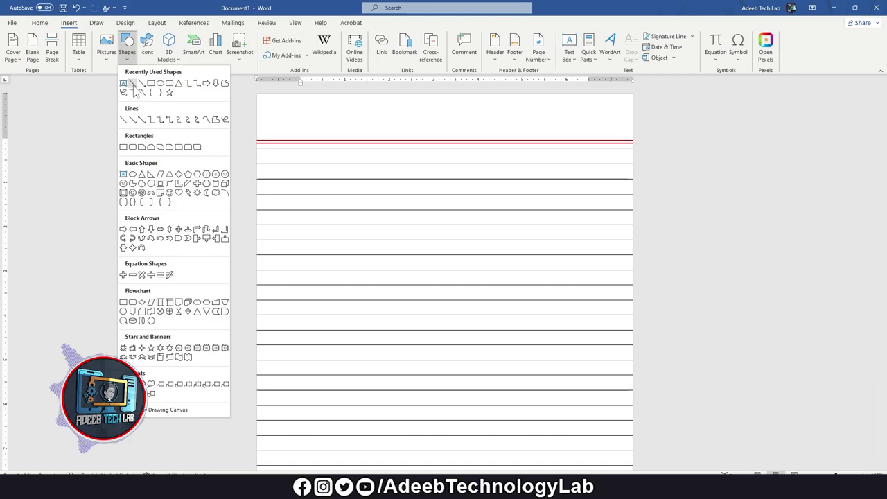
{"action": "left_click", "coordinate": [136, 90]}
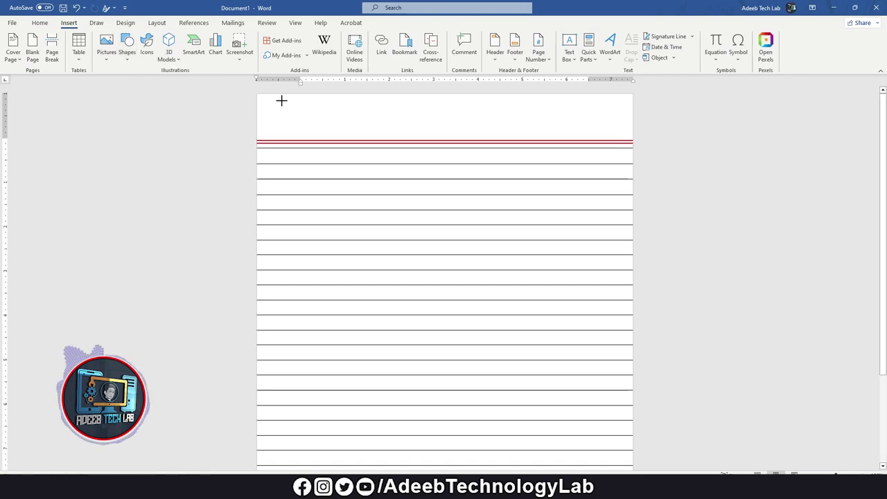
{"action": "mouse_move", "coordinate": [279, 93]}
{"action": "left_mouse_down"}
{"action": "mouse_move", "coordinate": [280, 468]}
{"action": "mouse_move", "coordinate": [292, 471]}
{"action": "mouse_move", "coordinate": [279, 470]}
{"action": "mouse_move", "coordinate": [279, 451]}
{"action": "left_mouse_up"}
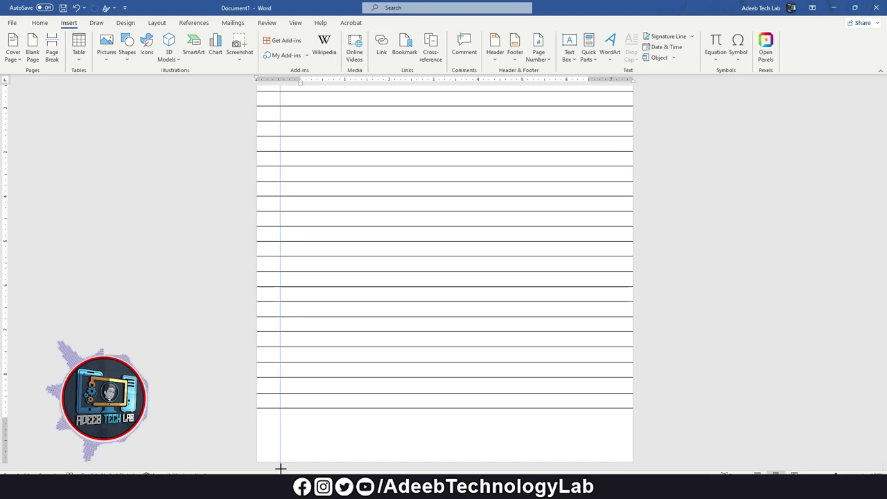
{"action": "left_click_drag", "start_coordinate": [281, 470], "coordinate": [281, 471]}
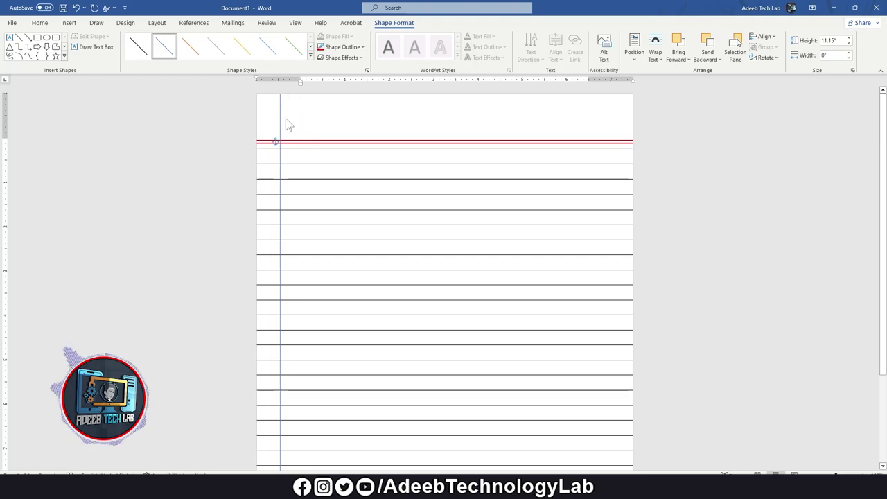
Step: Make the vertical margin line thick and red, then nudge it two steps right
{"action": "left_click", "coordinate": [310, 57]}
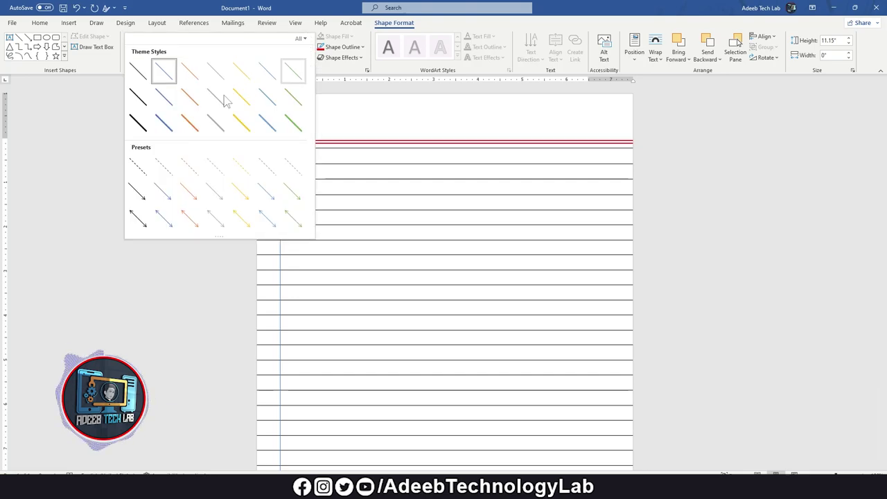
{"action": "left_click", "coordinate": [138, 123]}
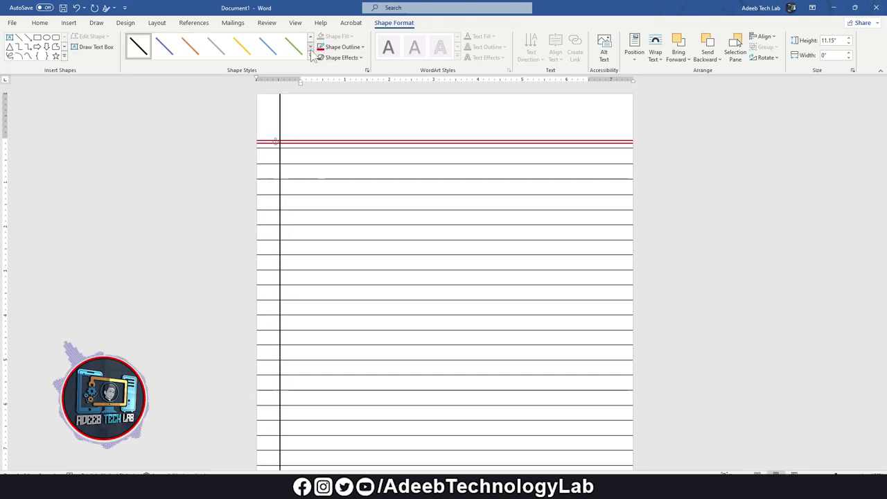
{"action": "left_click", "coordinate": [319, 50]}
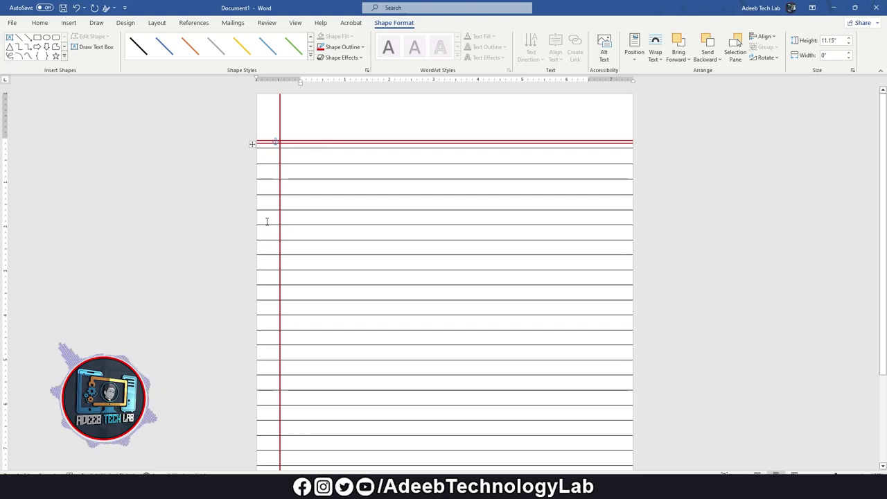
{"action": "key", "text": "Right"}
{"action": "key", "text": "Right"}
{"action": "key", "text": "Right"}
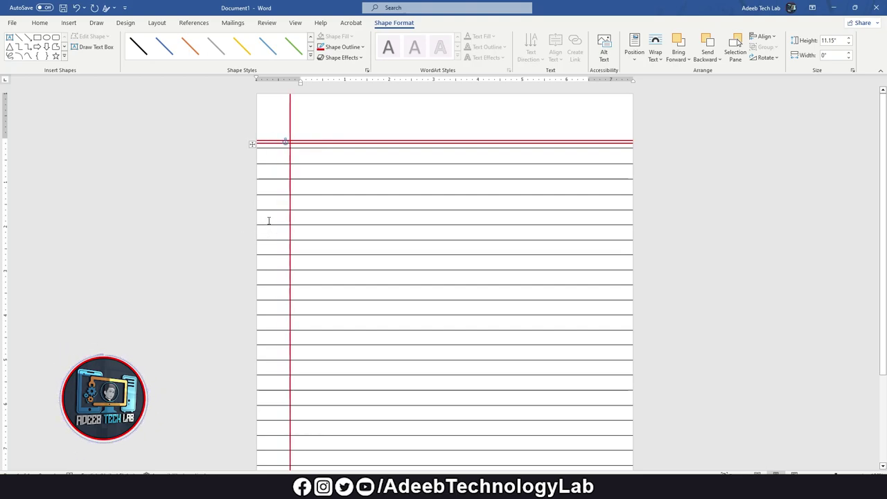
{"action": "key", "text": "Right"}
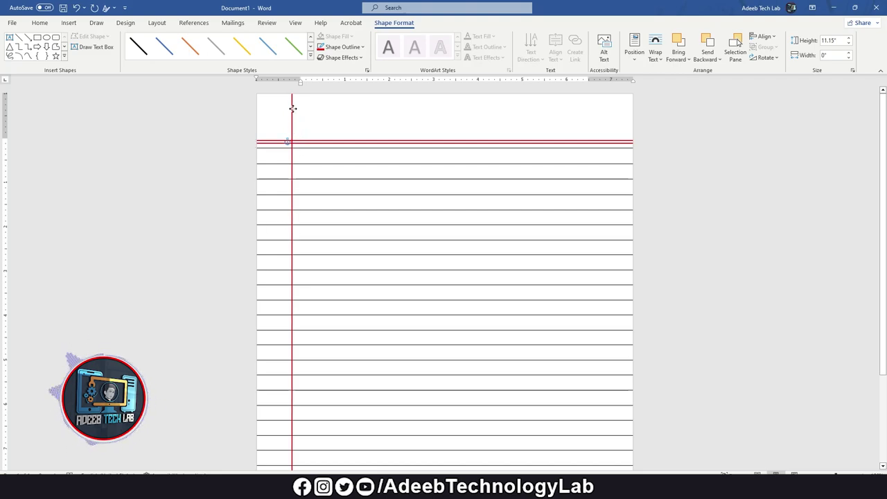
Step: Duplicate the red margin line and nudge the copy two steps left to form a double margin
{"action": "left_click_drag", "start_coordinate": [295, 113], "coordinate": [293, 111]}
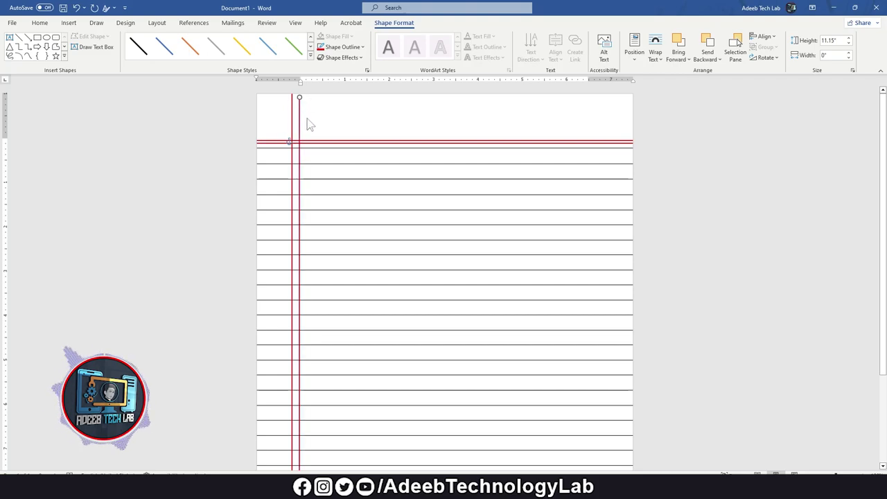
{"action": "key", "text": "Left"}
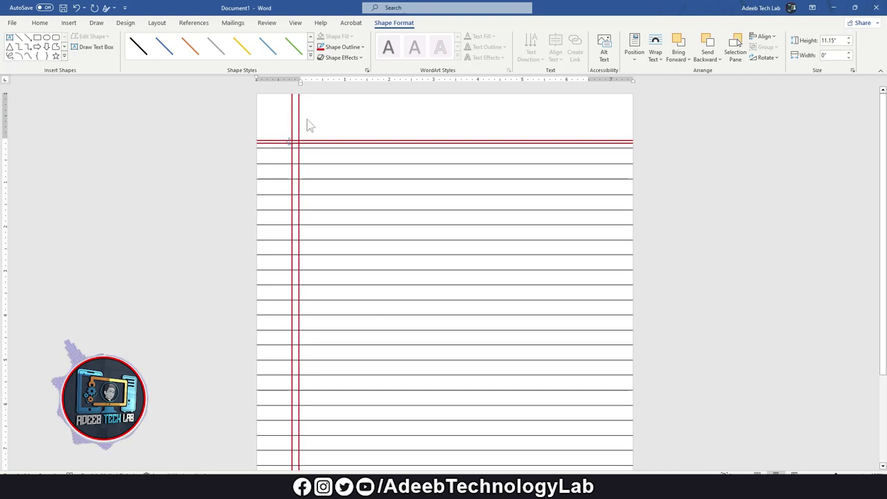
{"action": "key", "text": "Left"}
{"action": "key", "text": "Left"}
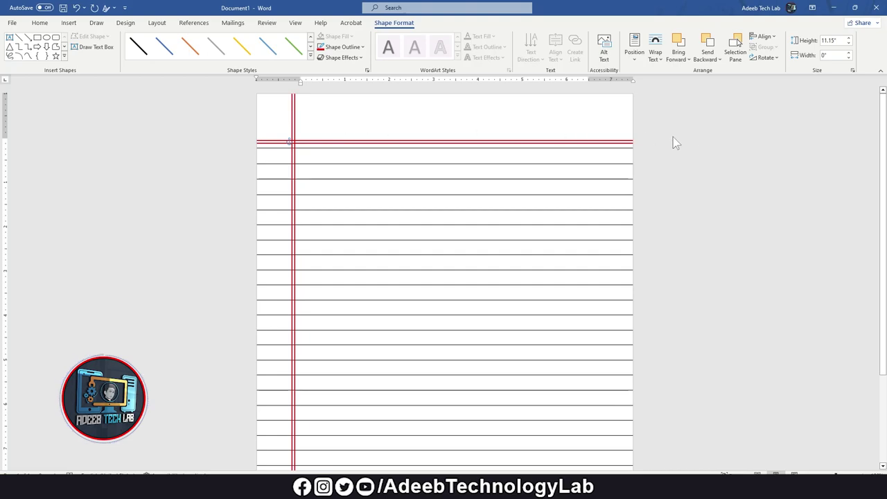
{"action": "left_click", "coordinate": [436, 116]}
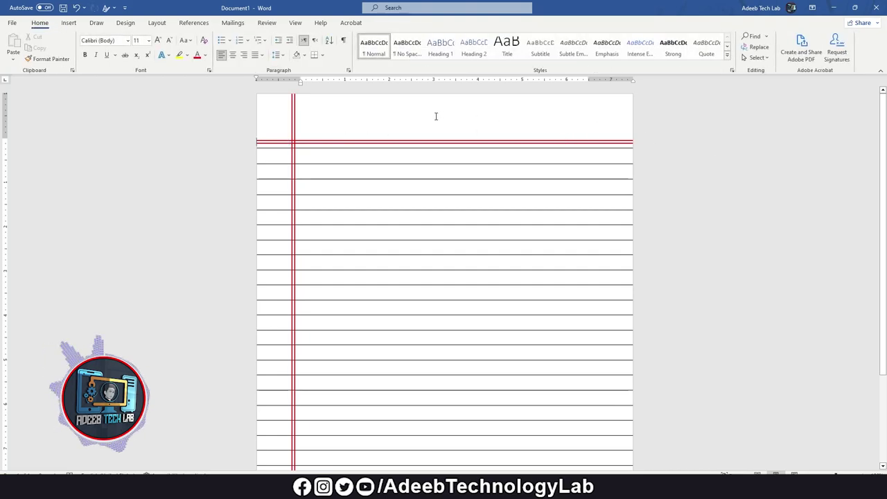
{"action": "scroll", "coordinate": [416, 132], "scroll_direction": "up", "scroll_amount": 2}
{"action": "scroll", "coordinate": [416, 132], "scroll_direction": "up", "scroll_amount": 1}
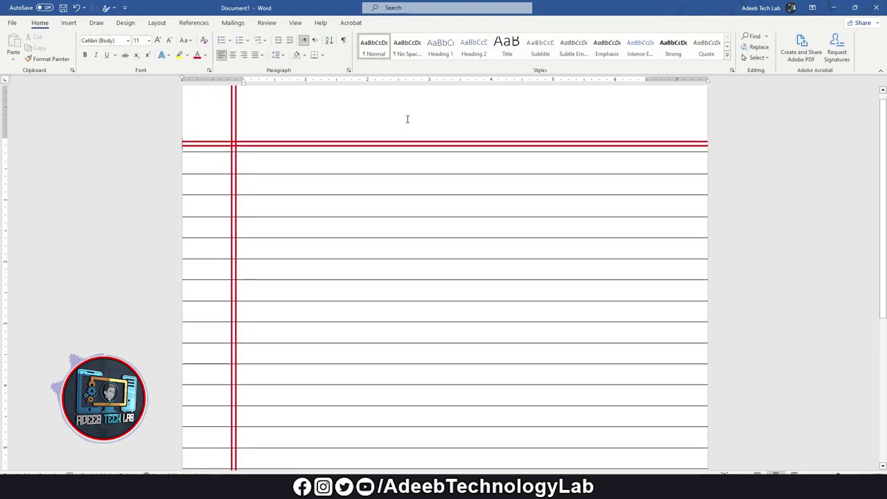
{"action": "scroll", "coordinate": [412, 131], "scroll_direction": "up", "scroll_amount": 2}
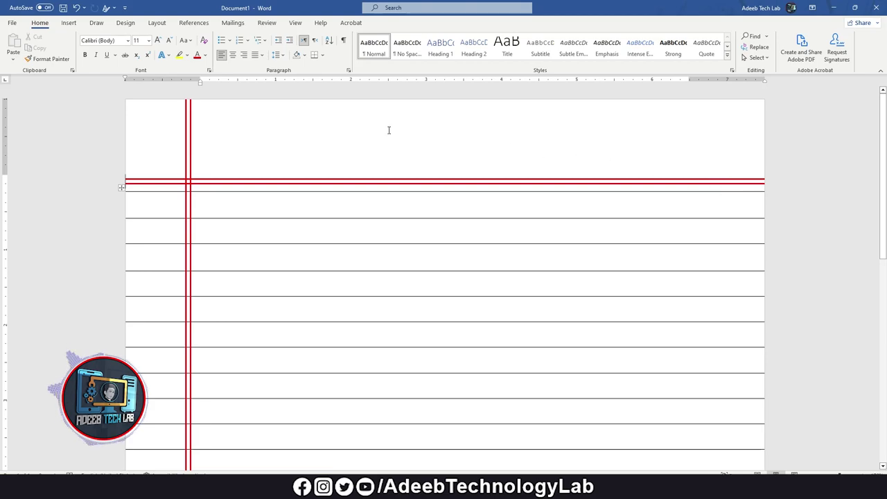
Step: Draw a 0.75 × 1.99-inch text box in the page's top-right corner, above the red header rule
{"action": "left_click", "coordinate": [69, 24]}
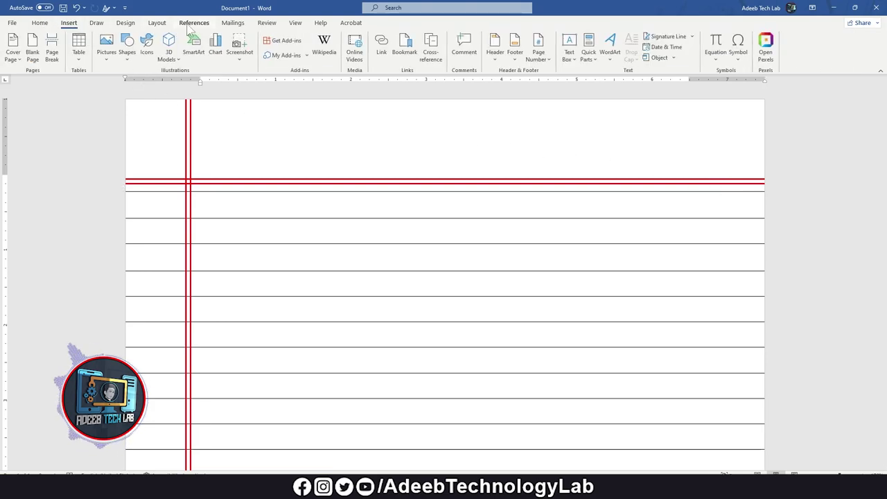
{"action": "left_click", "coordinate": [190, 24]}
{"action": "left_click", "coordinate": [67, 24]}
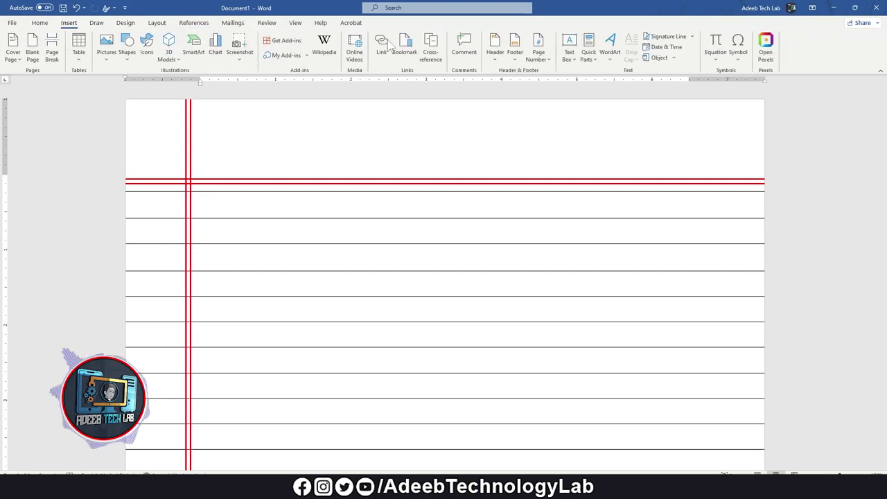
{"action": "left_click", "coordinate": [569, 55]}
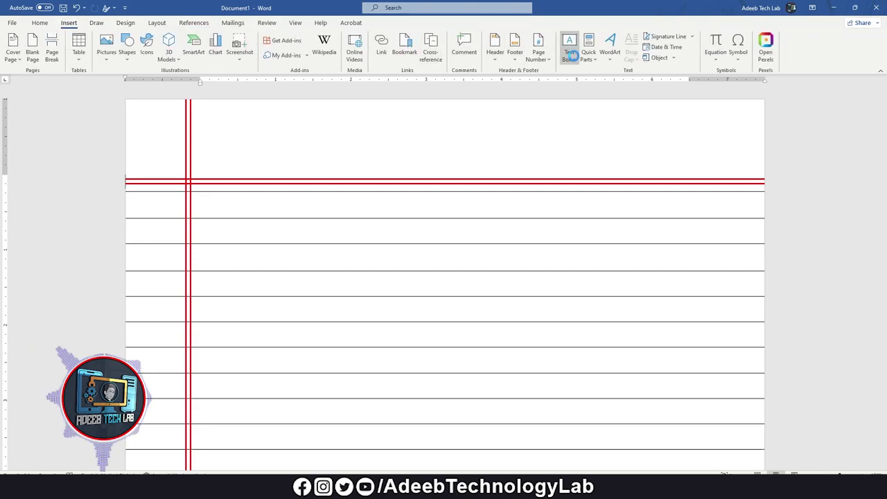
{"action": "left_click", "coordinate": [569, 50]}
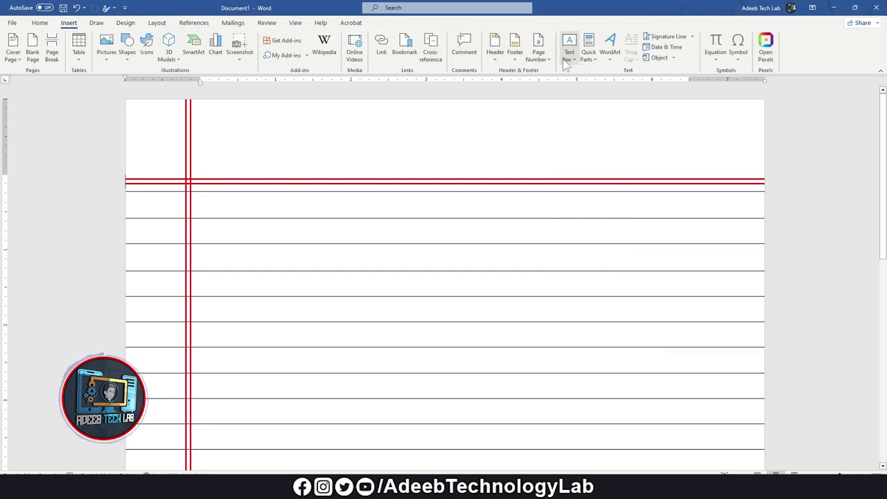
{"action": "left_click", "coordinate": [127, 54]}
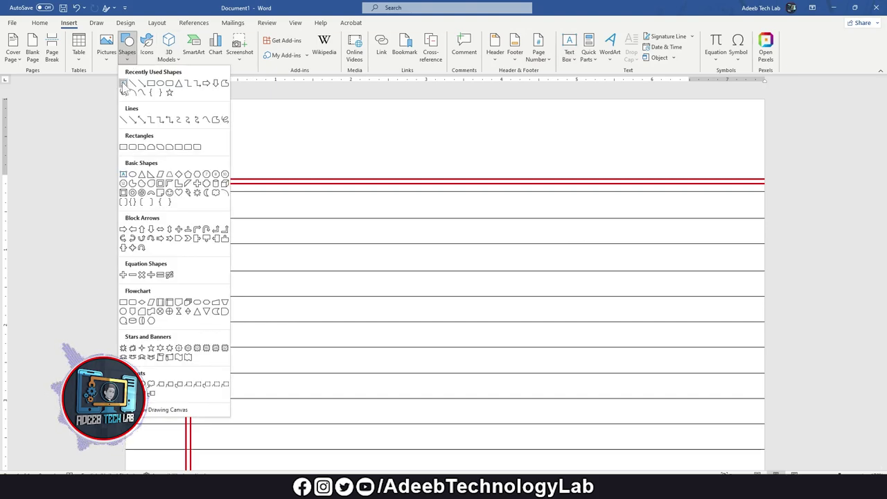
{"action": "left_click", "coordinate": [123, 84]}
{"action": "left_click_drag", "start_coordinate": [601, 114], "coordinate": [752, 169]}
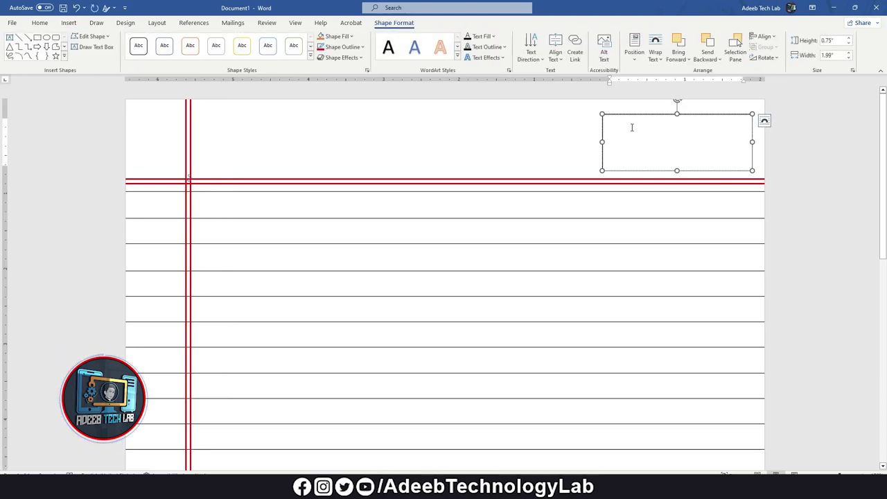
Step: Fill the box with underlined 'Date:' and 'Topic:' lines and nudge it onto the red header rule
{"action": "type", "text": "DAt"}
{"action": "type", "text": "Topic:___________________"}
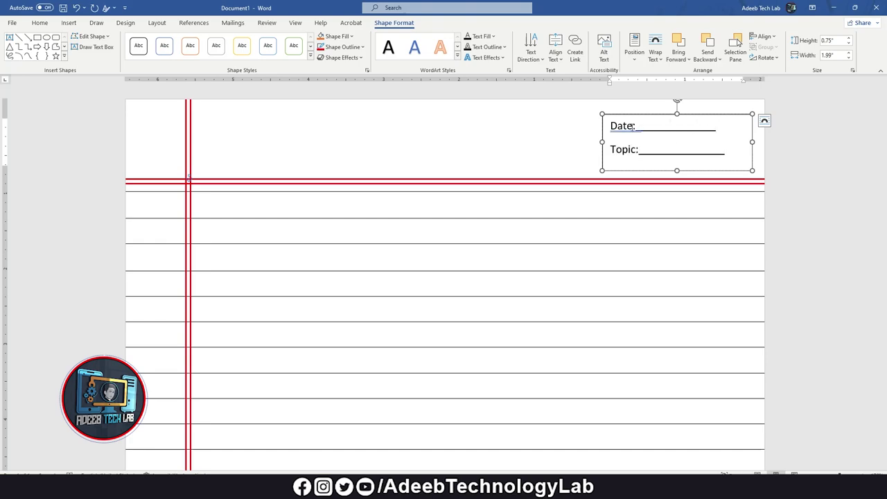
{"action": "left_click", "coordinate": [725, 131]}
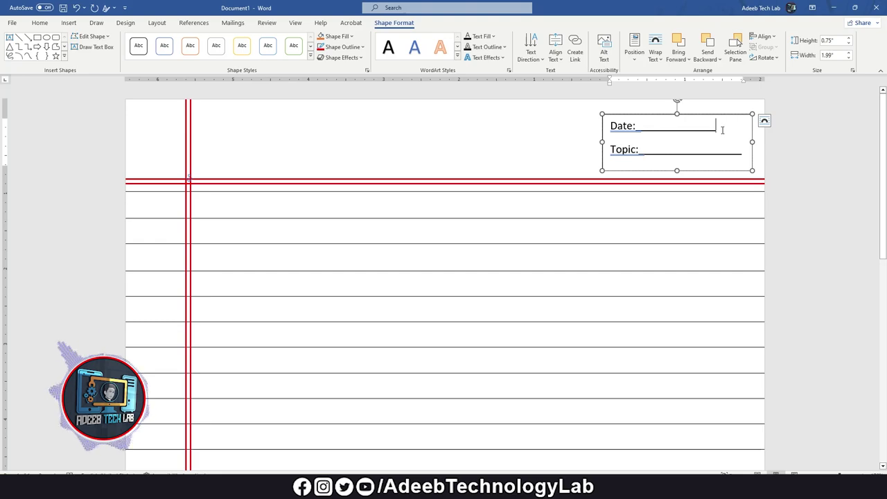
{"action": "type", "text": "_____"}
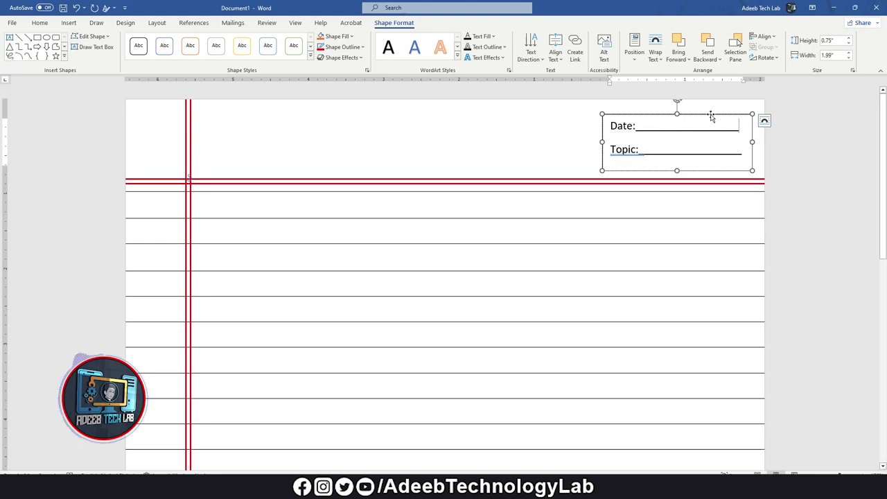
{"action": "left_click_drag", "start_coordinate": [711, 117], "coordinate": [721, 127]}
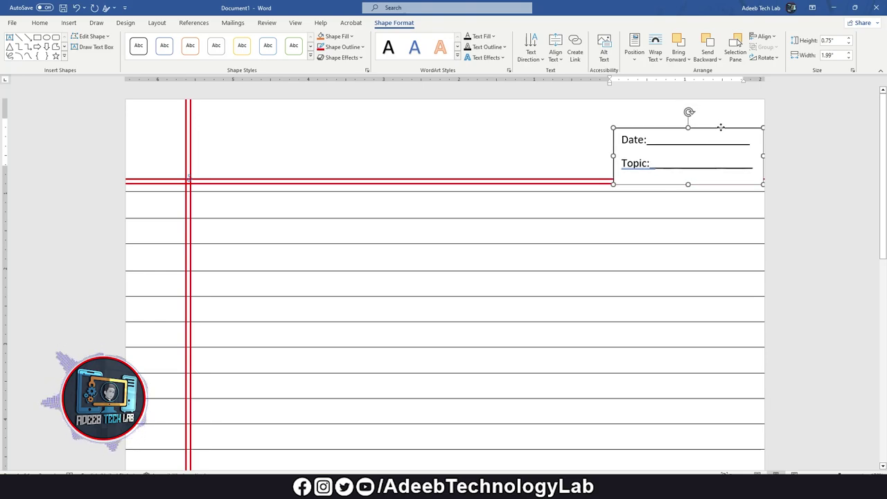
{"action": "left_click_drag", "start_coordinate": [720, 126], "coordinate": [717, 132]}
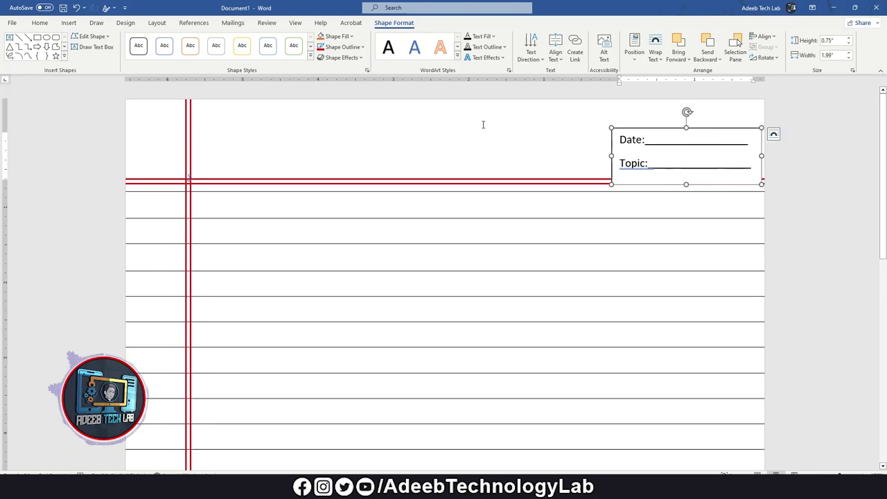
Step: Set the Date/Topic box to No Fill and No Outline and colour its text red
{"action": "left_click", "coordinate": [351, 36]}
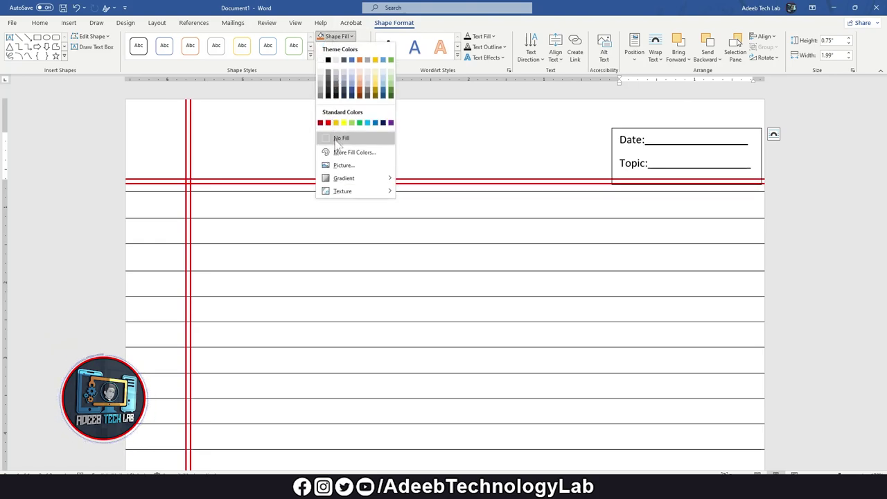
{"action": "left_click", "coordinate": [340, 139]}
{"action": "left_click", "coordinate": [342, 46]}
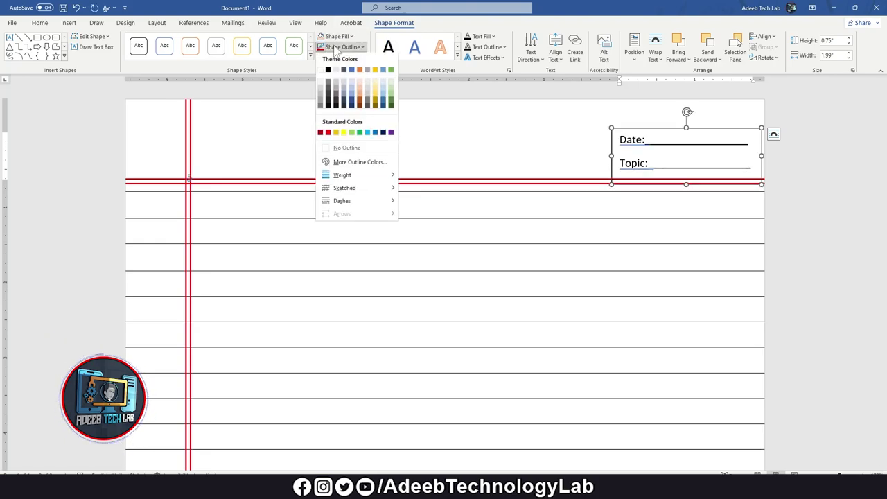
{"action": "left_click", "coordinate": [347, 149]}
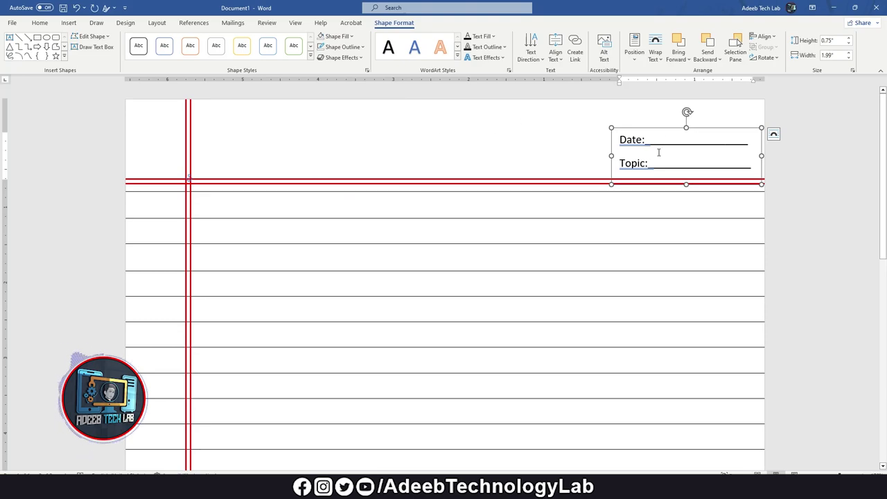
{"action": "key", "text": "ctrl+a"}
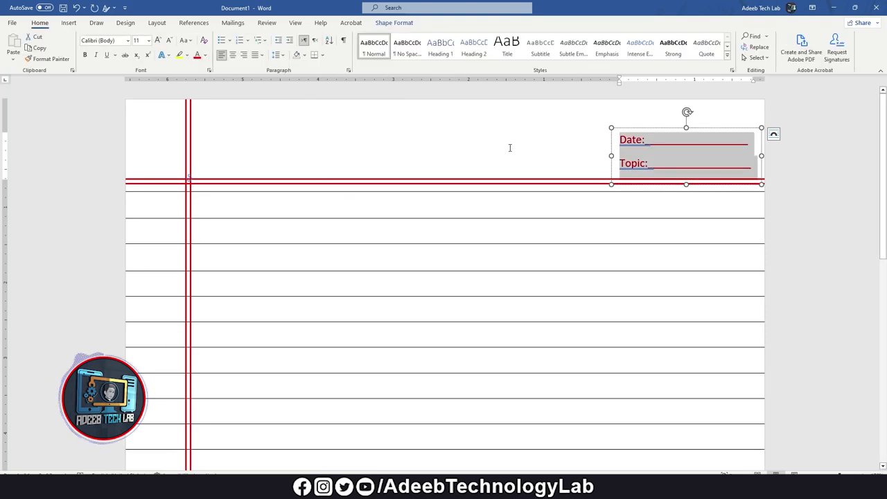
{"action": "left_click", "coordinate": [485, 145]}
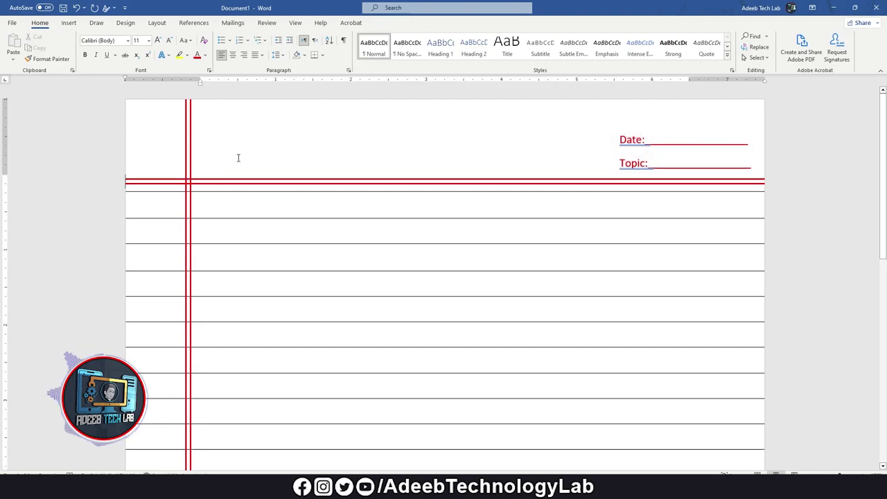
{"action": "left_click", "coordinate": [69, 22]}
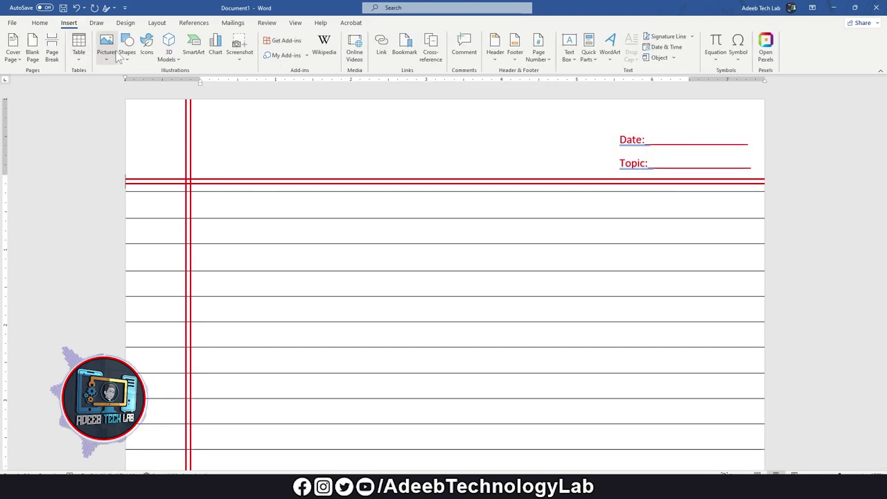
Step: Draw a small 0.25-inch rounded rectangle just right of the margin lines, above the header rule
{"action": "left_click", "coordinate": [127, 47]}
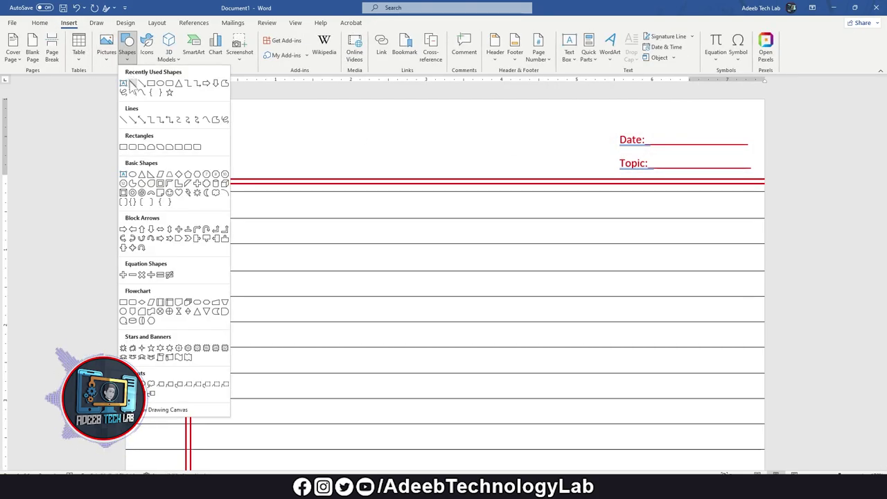
{"action": "left_click", "coordinate": [170, 87]}
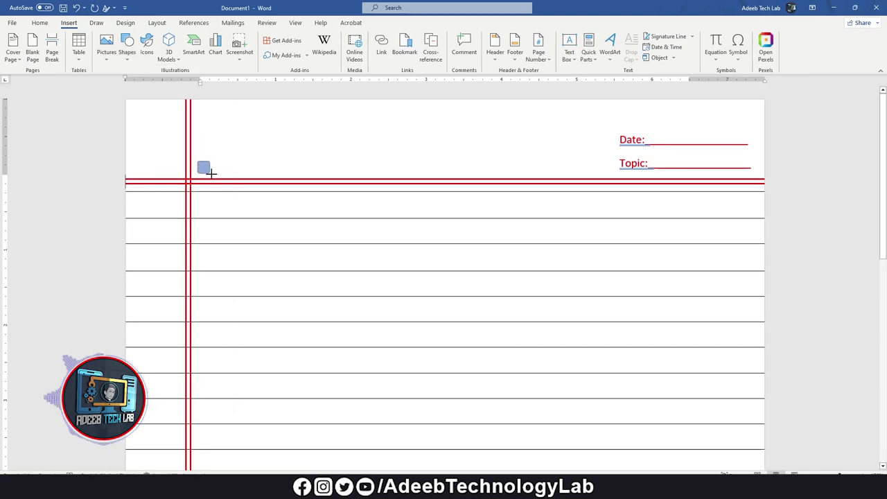
{"action": "left_click_drag", "start_coordinate": [210, 171], "coordinate": [213, 172]}
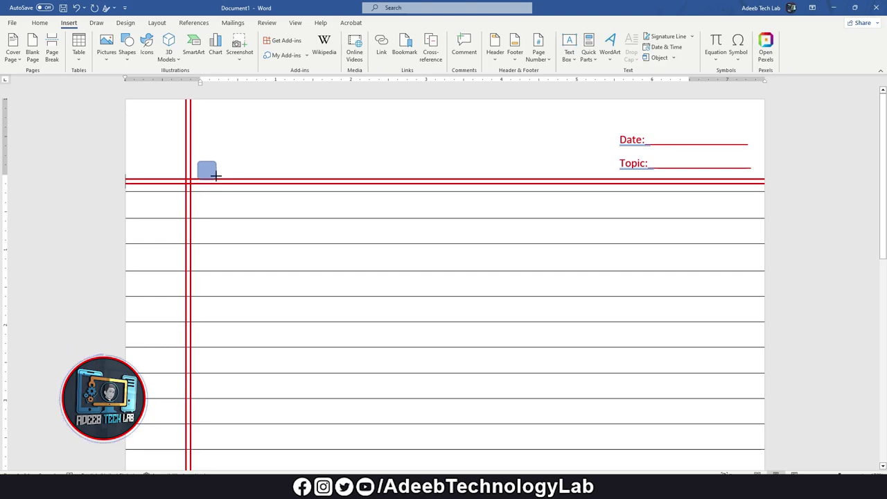
{"action": "left_click_drag", "start_coordinate": [216, 175], "coordinate": [209, 164]}
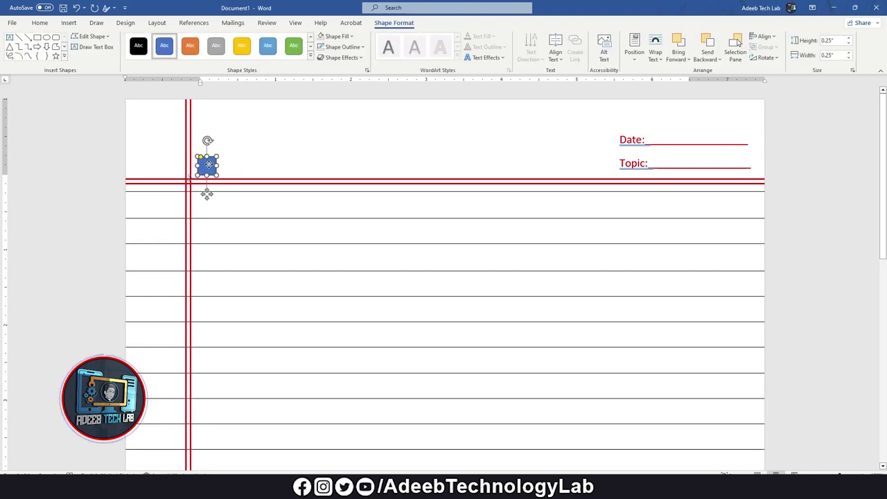
Step: Give the rounded box no fill and a red 1½ pt outline
{"action": "left_click", "coordinate": [338, 36]}
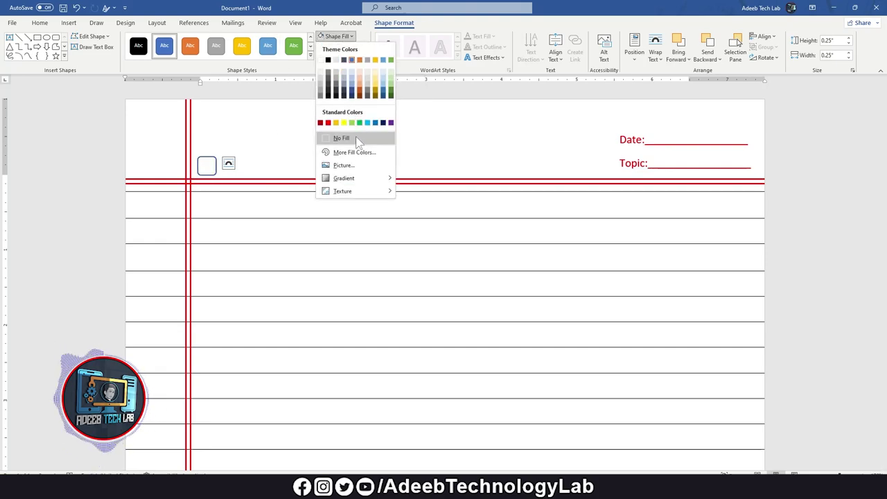
{"action": "left_click", "coordinate": [342, 138]}
{"action": "left_click", "coordinate": [342, 47]}
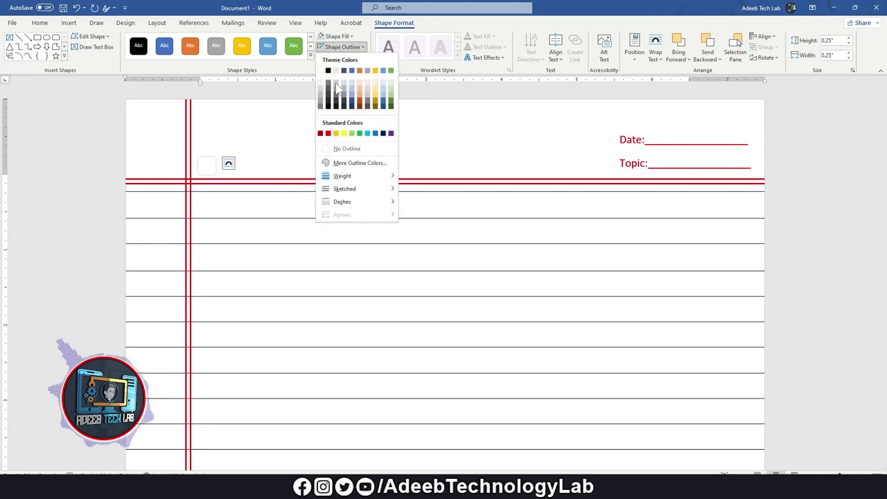
{"action": "left_click", "coordinate": [327, 133]}
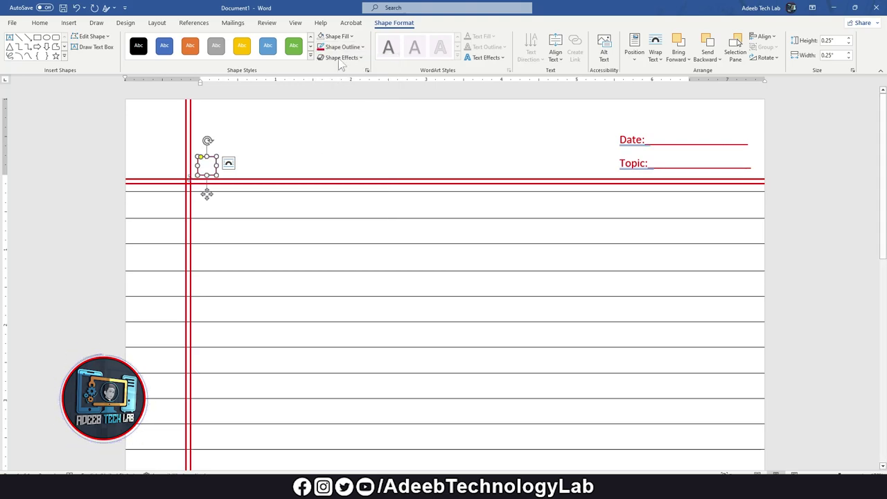
{"action": "left_click", "coordinate": [342, 46]}
{"action": "mouse_move", "coordinate": [342, 176]}
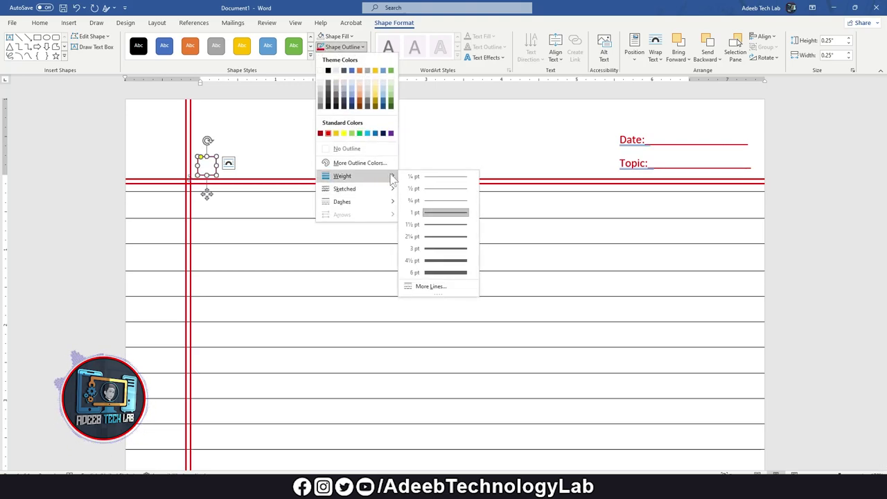
{"action": "left_click", "coordinate": [441, 227]}
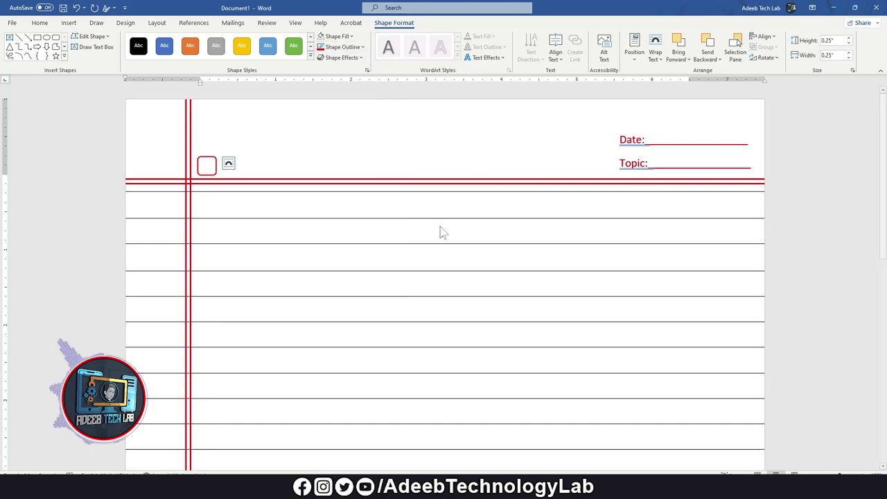
{"action": "left_click", "coordinate": [206, 159]}
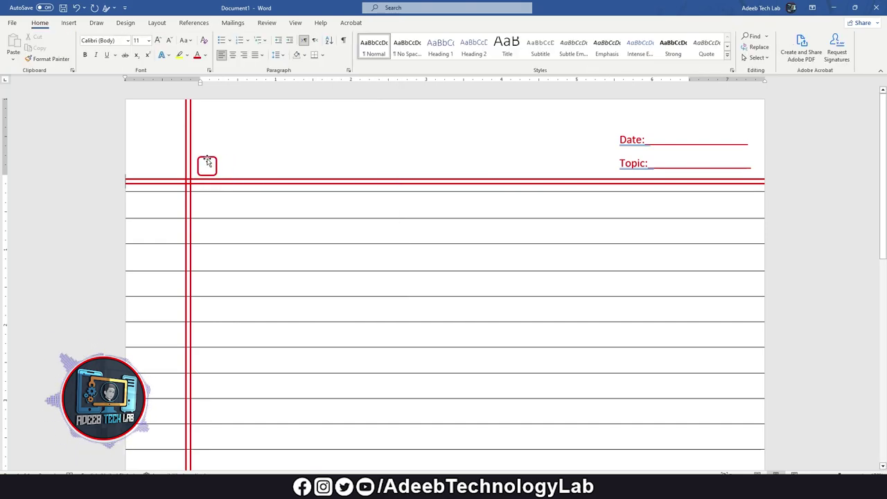
Step: Duplicate the red box with Ctrl+D into a row of seven boxes side by side
{"action": "left_click", "coordinate": [207, 162]}
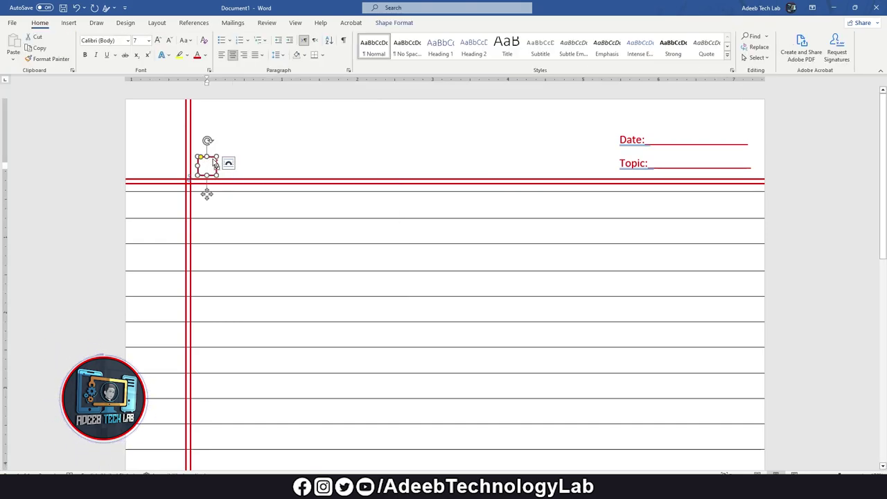
{"action": "key", "text": "ctrl+d"}
{"action": "left_click_drag", "start_coordinate": [225, 171], "coordinate": [233, 158]}
{"action": "key", "text": "ctrl+d"}
{"action": "mouse_move", "coordinate": [248, 165]}
{"action": "left_mouse_down"}
{"action": "mouse_move", "coordinate": [321, 158]}
{"action": "mouse_move", "coordinate": [337, 167]}
{"action": "left_mouse_up"}
{"action": "key", "text": "ctrl+d"}
{"action": "key", "text": "ctrl+d"}
{"action": "key", "text": "ctrl+d"}
{"action": "key", "text": "ctrl+d"}
{"action": "left_click", "coordinate": [223, 145]}
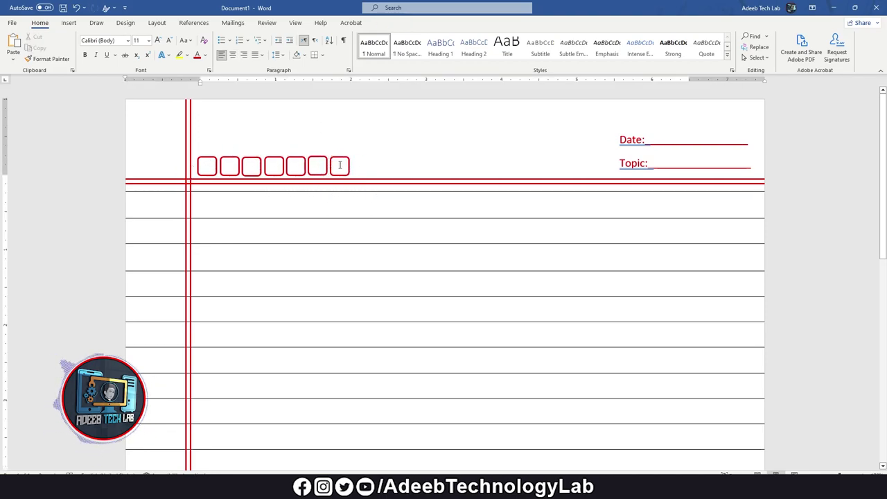
Step: Try adding text inside the first red box, then return to the page
{"action": "left_click", "coordinate": [208, 165]}
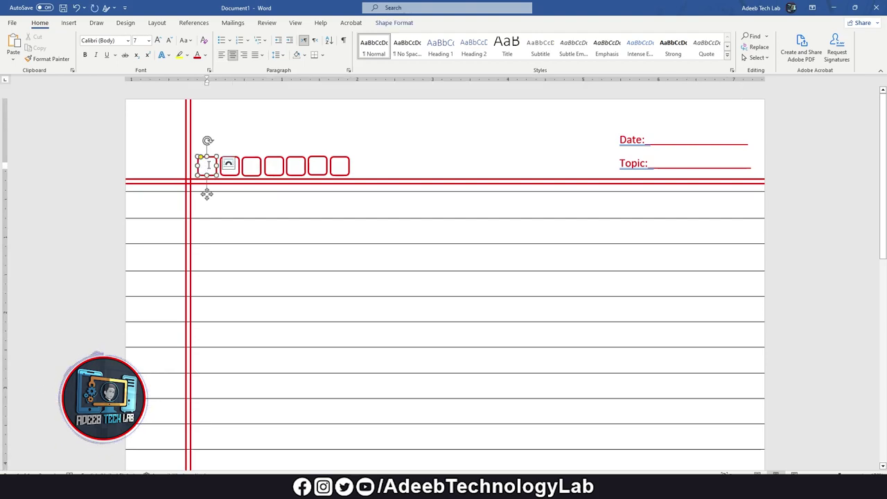
{"action": "right_click", "coordinate": [210, 159]}
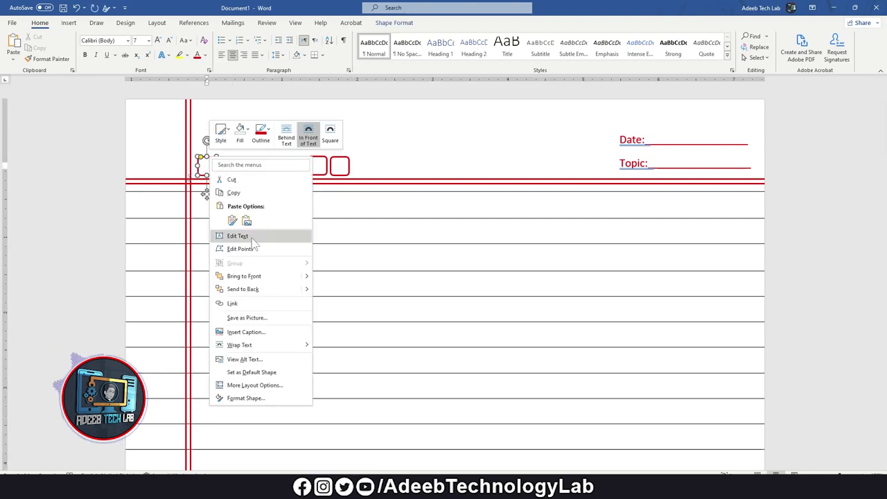
{"action": "left_click", "coordinate": [205, 165]}
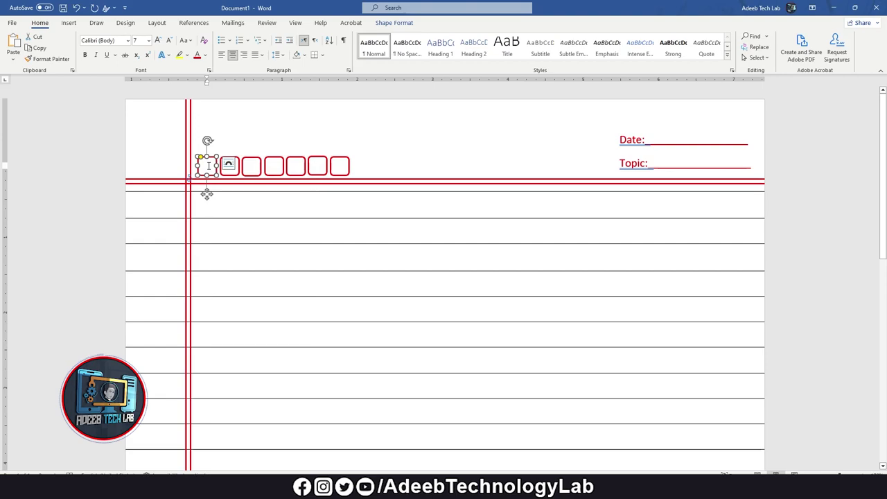
{"action": "left_click", "coordinate": [208, 165]}
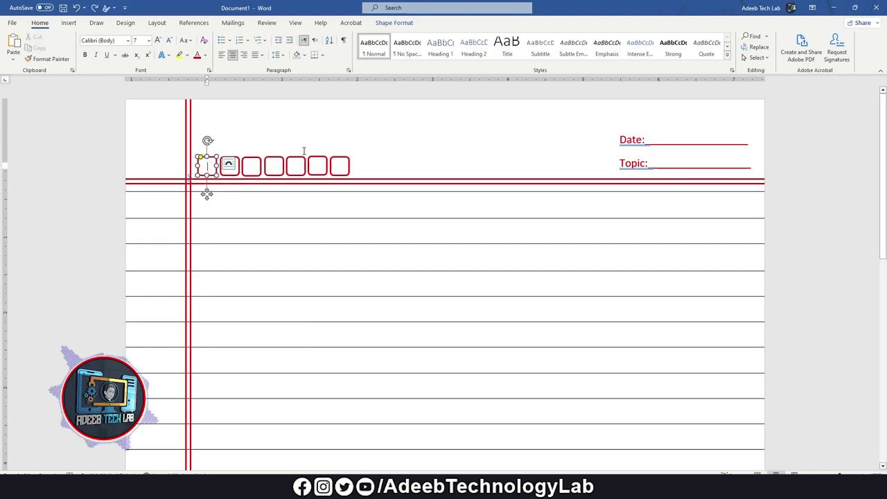
{"action": "left_click", "coordinate": [271, 126]}
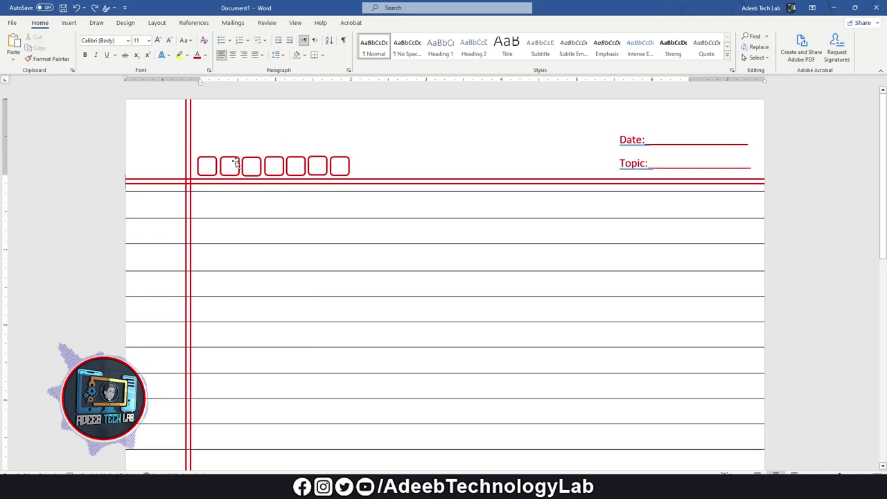
{"action": "left_click", "coordinate": [68, 22]}
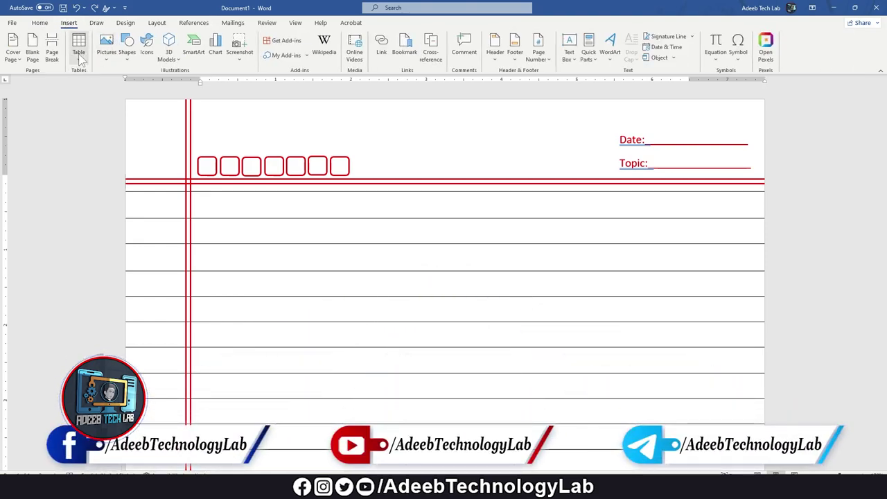
Step: Draw a text box over the row and type the day letters M T W T F S S at size 16
{"action": "left_click", "coordinate": [130, 63]}
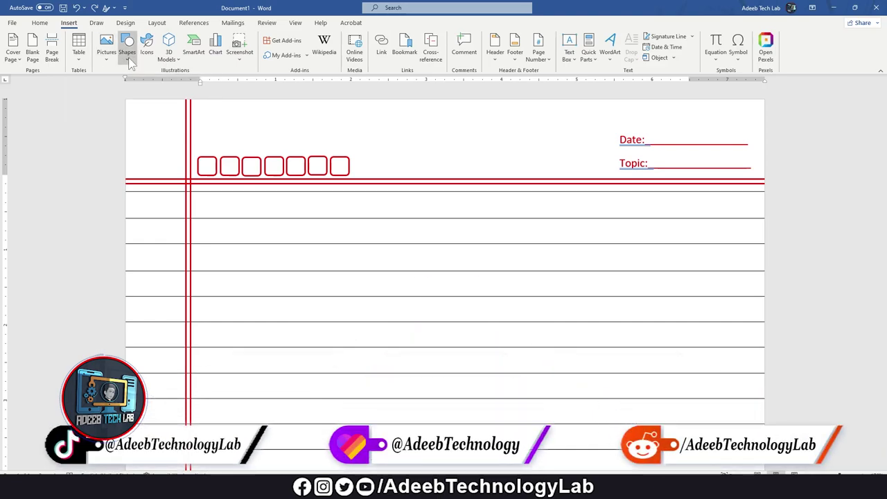
{"action": "left_click", "coordinate": [132, 91]}
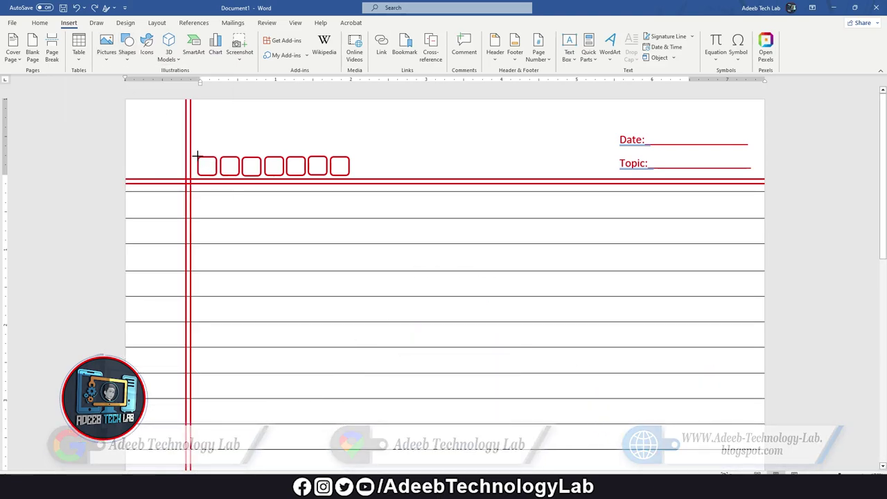
{"action": "left_click_drag", "start_coordinate": [200, 159], "coordinate": [266, 168]}
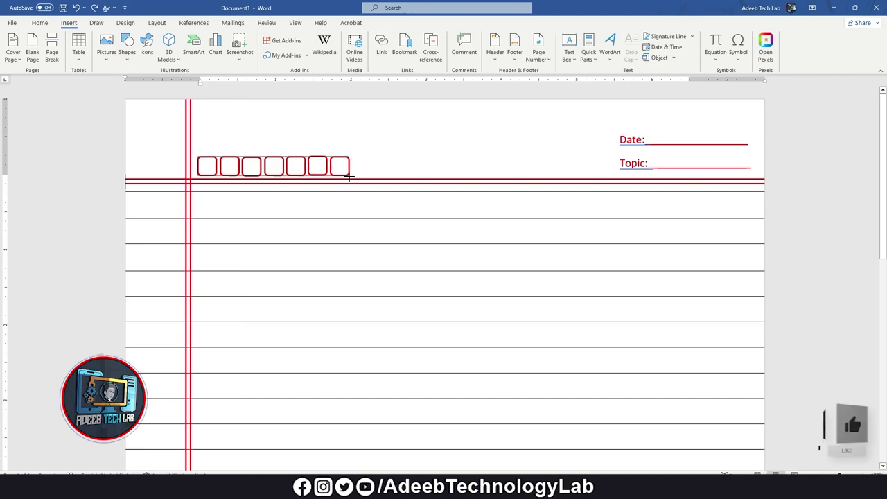
{"action": "left_click_drag", "start_coordinate": [350, 176], "coordinate": [351, 177]}
{"action": "type", "text": "S S"}
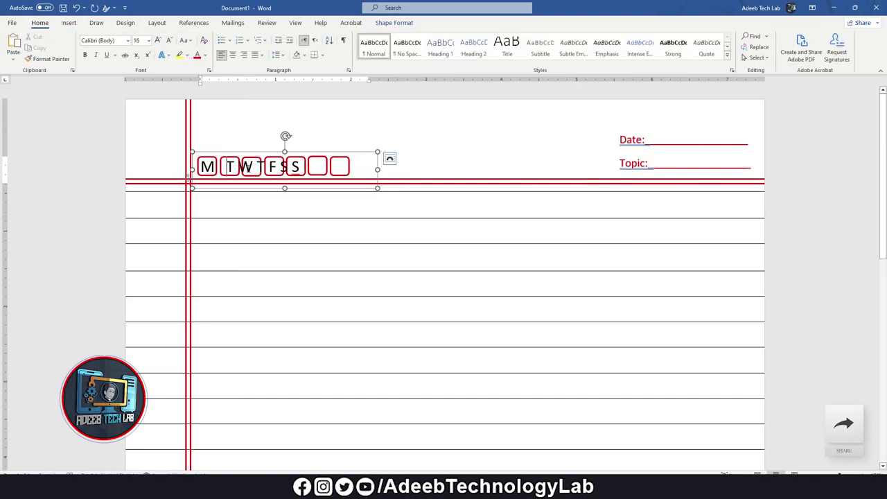
{"action": "left_click", "coordinate": [802, 208]}
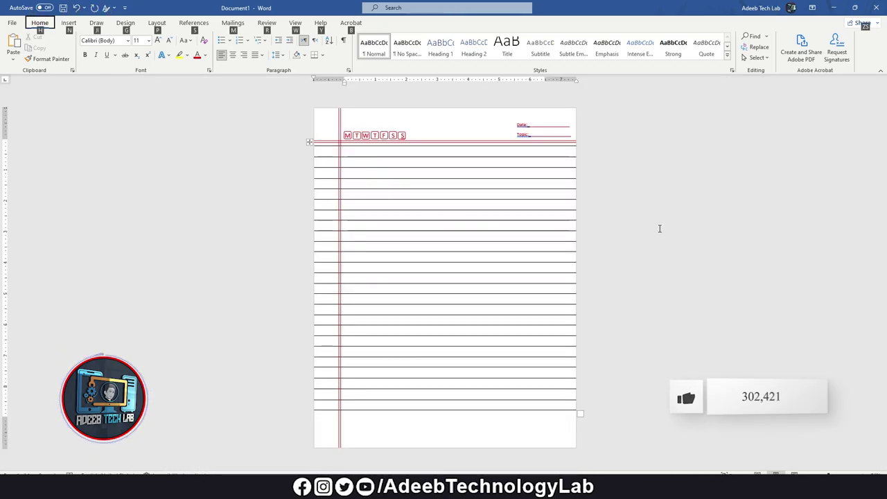
Step: Zoom out and scroll over the page to inspect the double margins, ruled lines and lettered day boxes
{"action": "scroll", "coordinate": [615, 185], "scroll_direction": "up", "scroll_amount": 2}
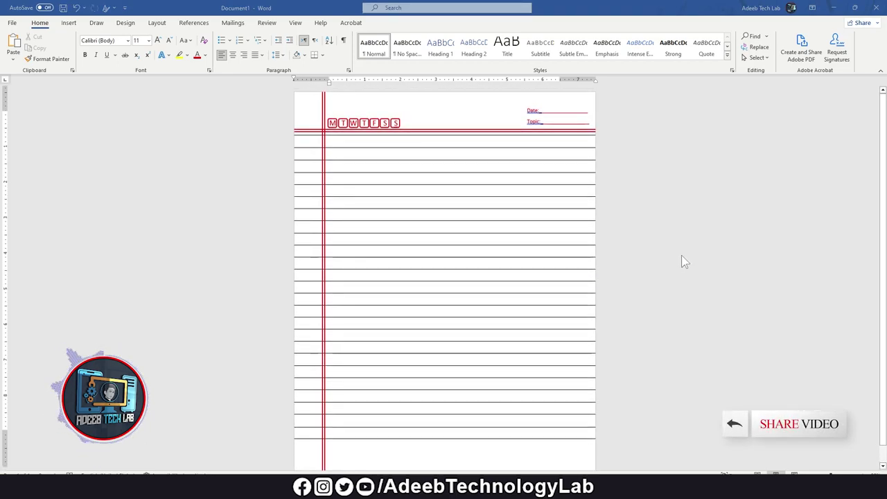
{"action": "scroll", "coordinate": [682, 258], "scroll_direction": "down", "scroll_amount": 1}
{"action": "scroll", "coordinate": [683, 258], "scroll_direction": "up", "scroll_amount": 1}
{"action": "scroll", "coordinate": [683, 259], "scroll_direction": "down", "scroll_amount": 1}
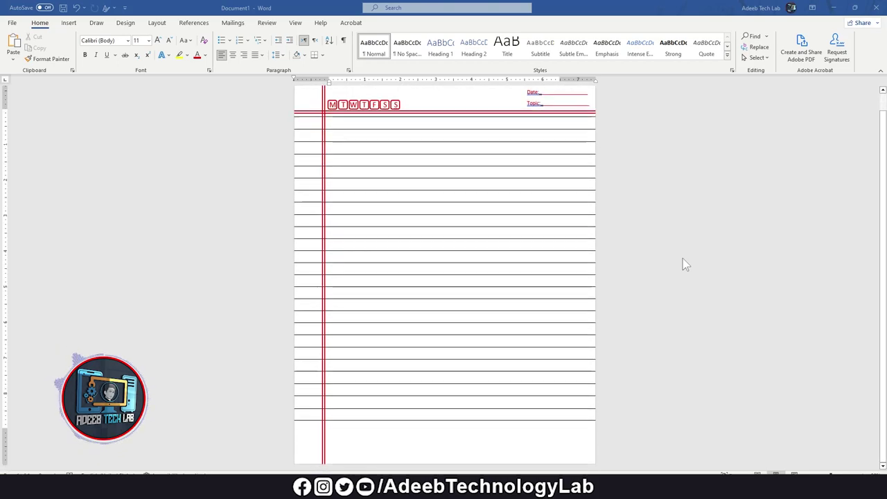
{"action": "scroll", "coordinate": [683, 264], "scroll_direction": "up", "scroll_amount": 1}
{"action": "scroll", "coordinate": [682, 264], "scroll_direction": "down", "scroll_amount": 1}
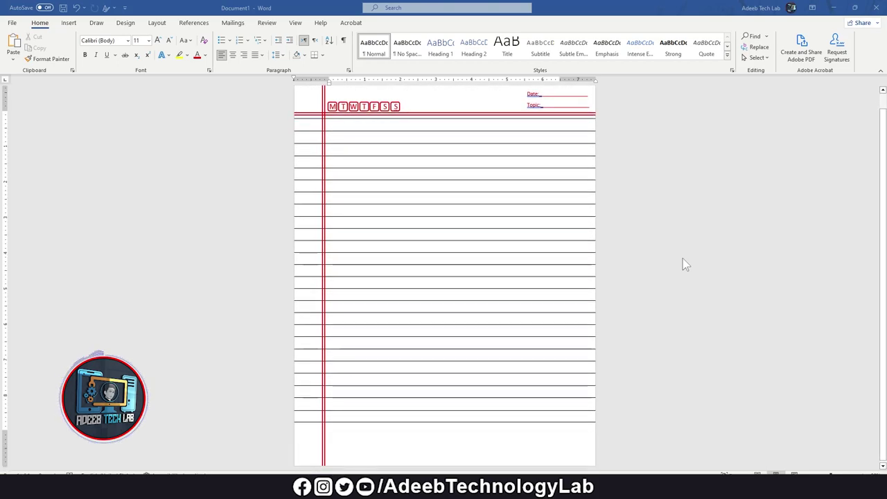
{"action": "scroll", "coordinate": [683, 259], "scroll_direction": "up", "scroll_amount": 1}
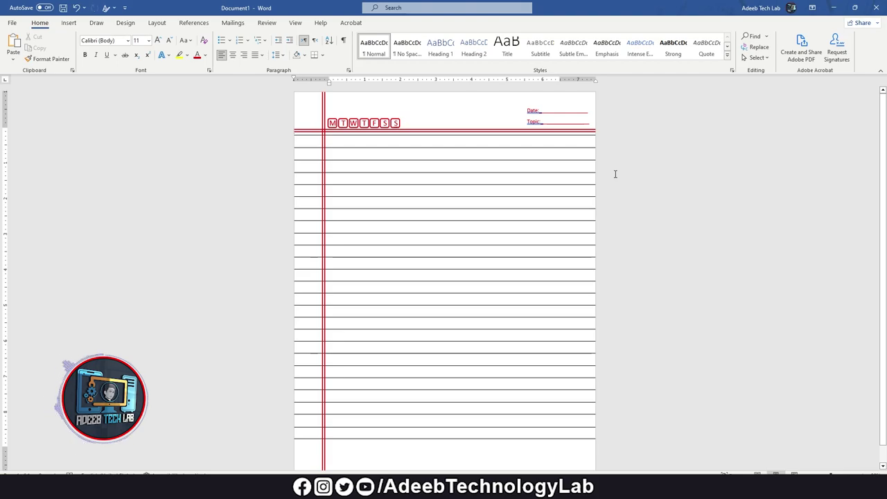